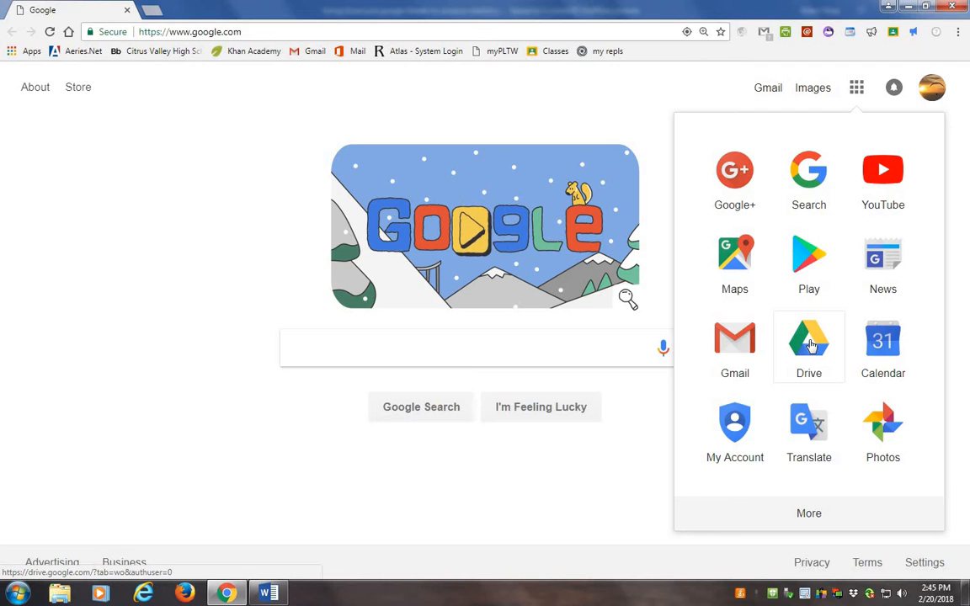
# - Go to Google Drive and create a new blank Google Sheets spreadsheet
pyautogui.click(810, 344)
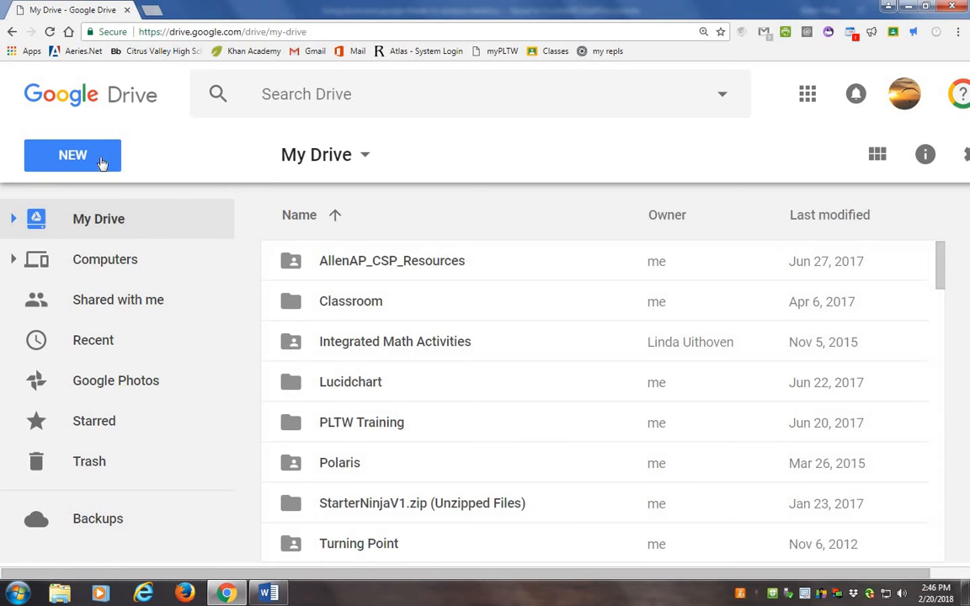
pyautogui.click(83, 148)
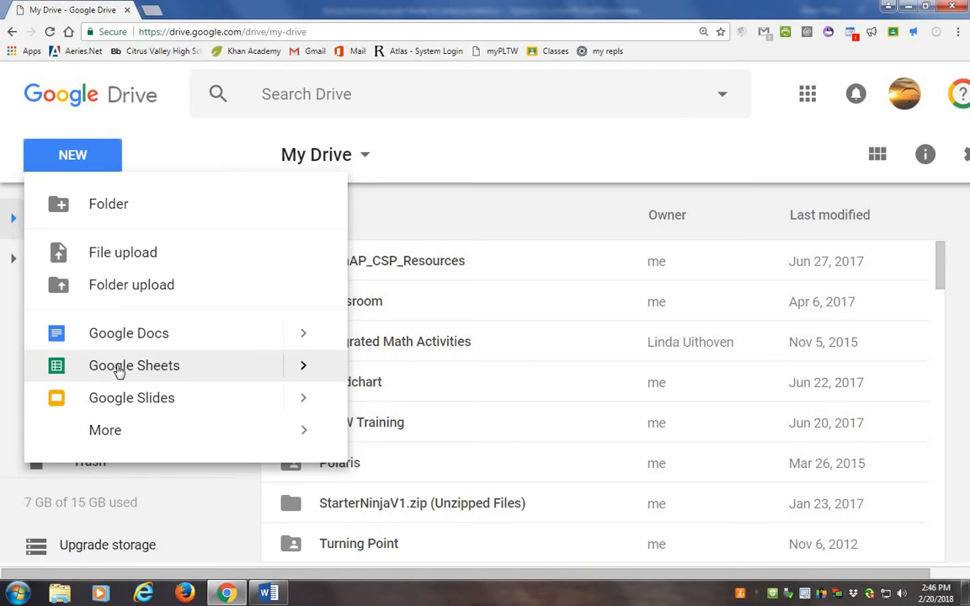
pyautogui.click(119, 372)
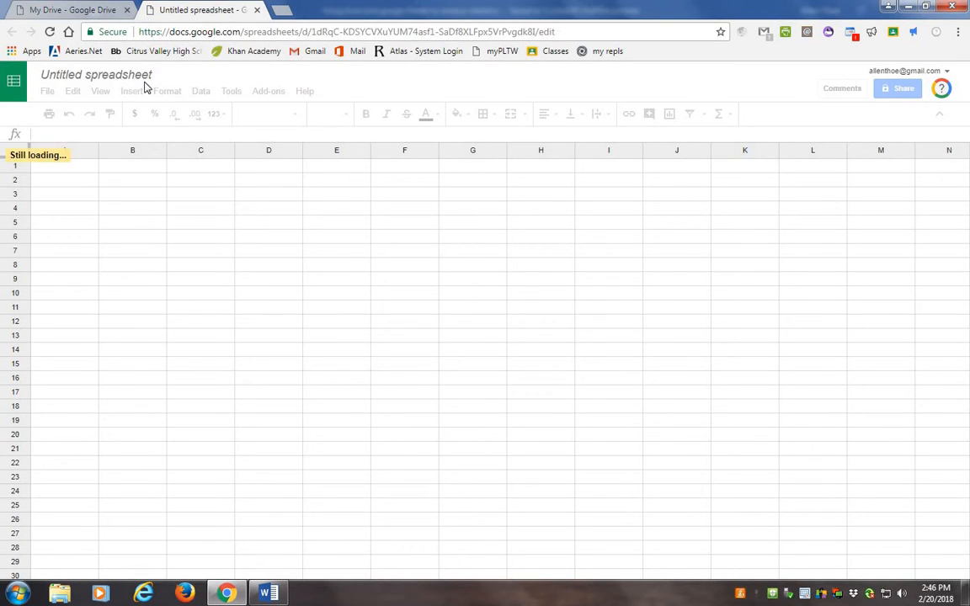
# - Rename the untitled spreadsheet as "Tutorial"
pyautogui.click(143, 75)
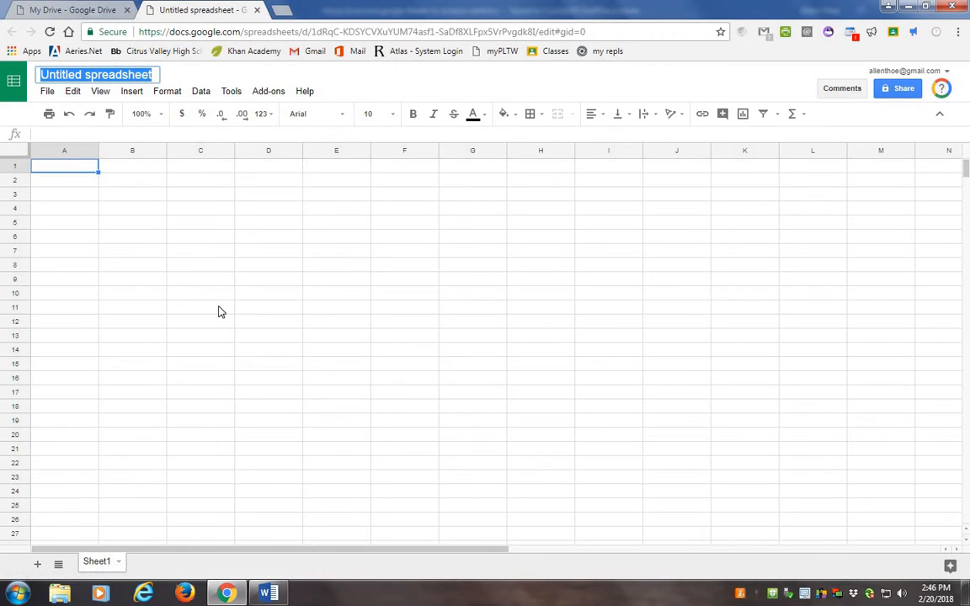
pyautogui.press('BackSpace')
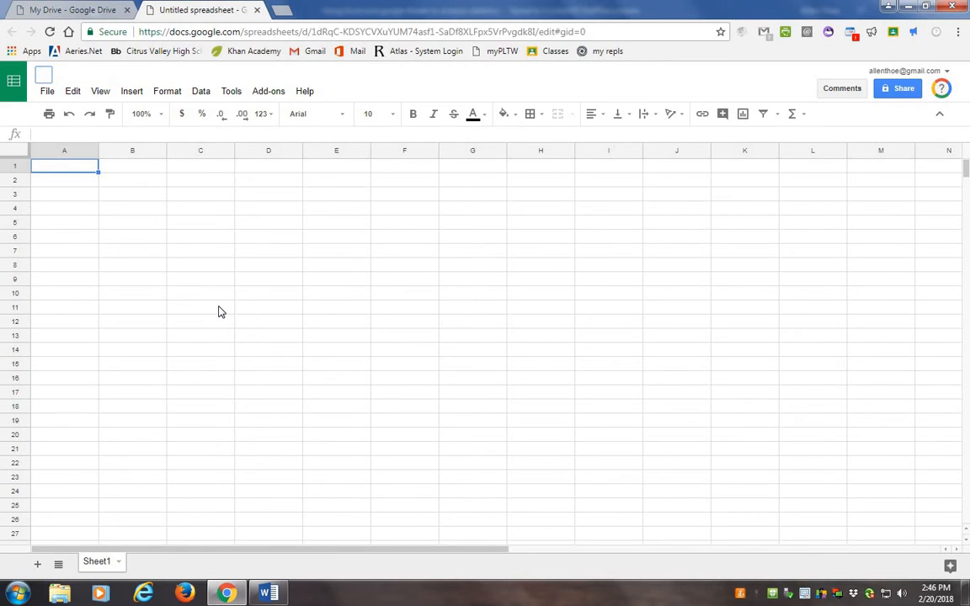
pyautogui.write('Tutorial')
pyautogui.click(818, 353)
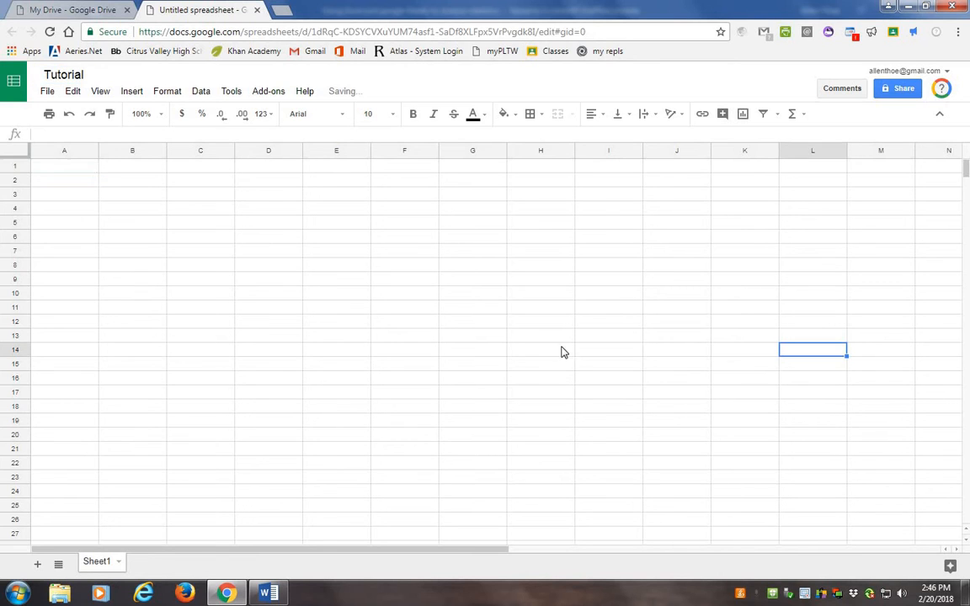
# - Examine the lettered columns of the empty sheet by selecting columns B through G in turn and finally column A
pyautogui.click(69, 167)
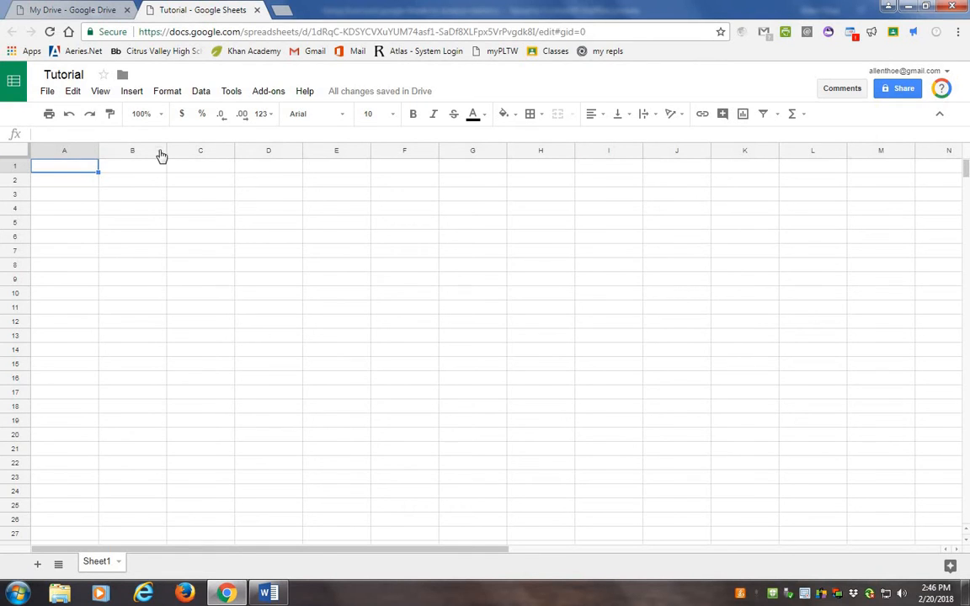
pyautogui.click(132, 150)
pyautogui.click(224, 150)
pyautogui.click(288, 150)
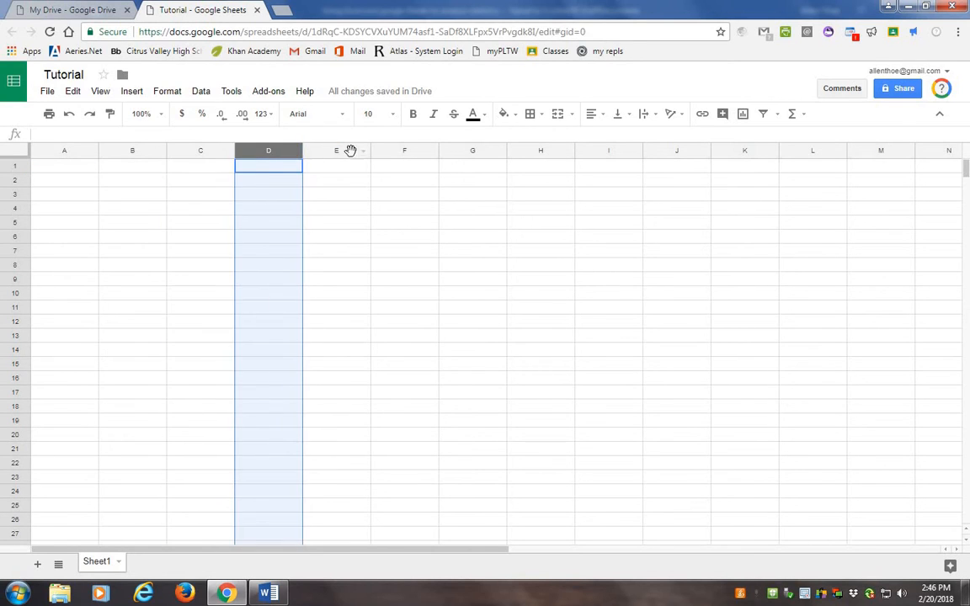
pyautogui.click(341, 150)
pyautogui.click(413, 150)
pyautogui.click(448, 150)
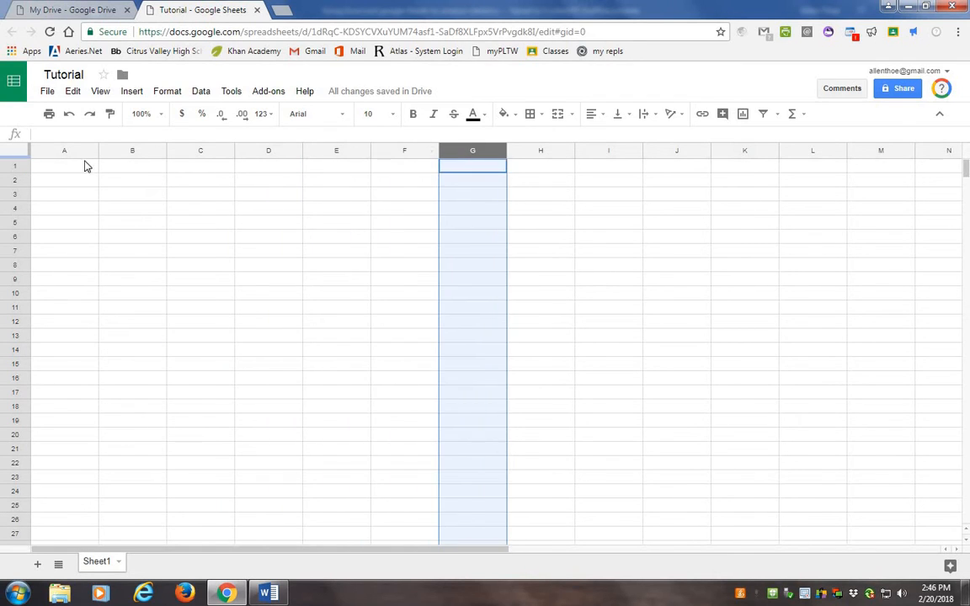
pyautogui.click(67, 151)
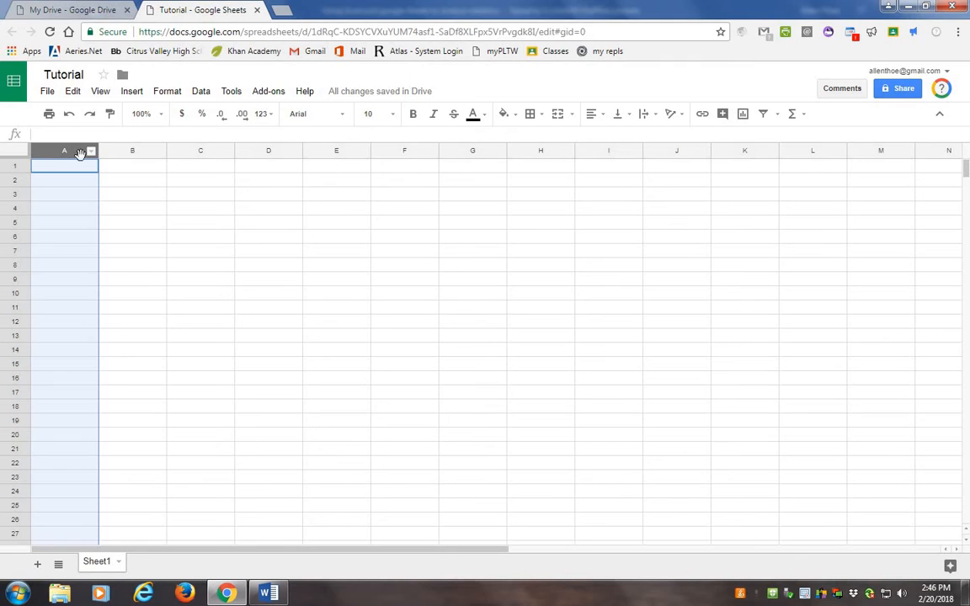
# - Examine the numbered rows of the sheet, selecting several of them and checking how far down the numbering continues
pyautogui.click(20, 165)
pyautogui.click(19, 180)
pyautogui.click(20, 195)
pyautogui.click(21, 237)
pyautogui.click(19, 266)
pyautogui.click(17, 308)
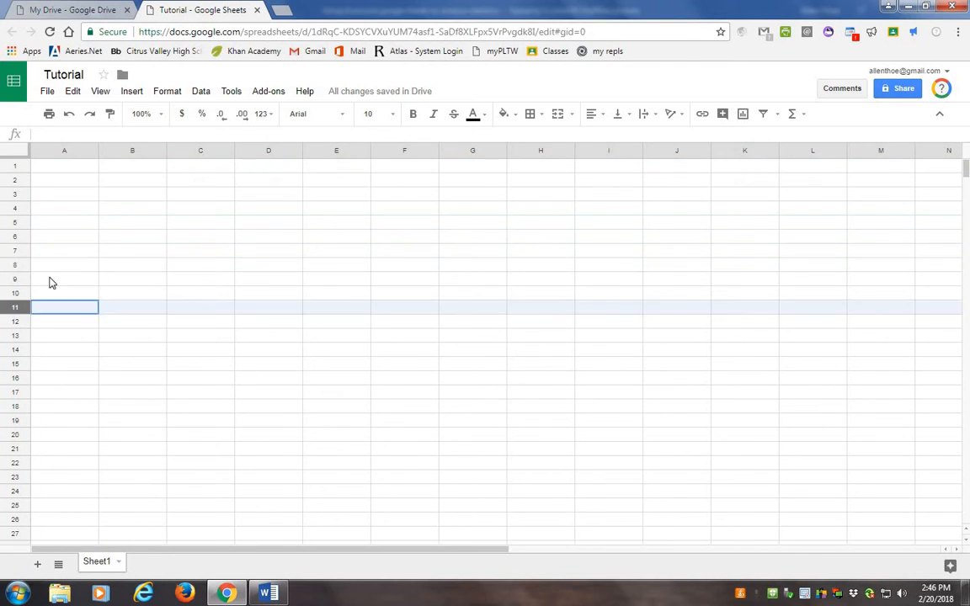
pyautogui.scroll(-12, 76, 259)
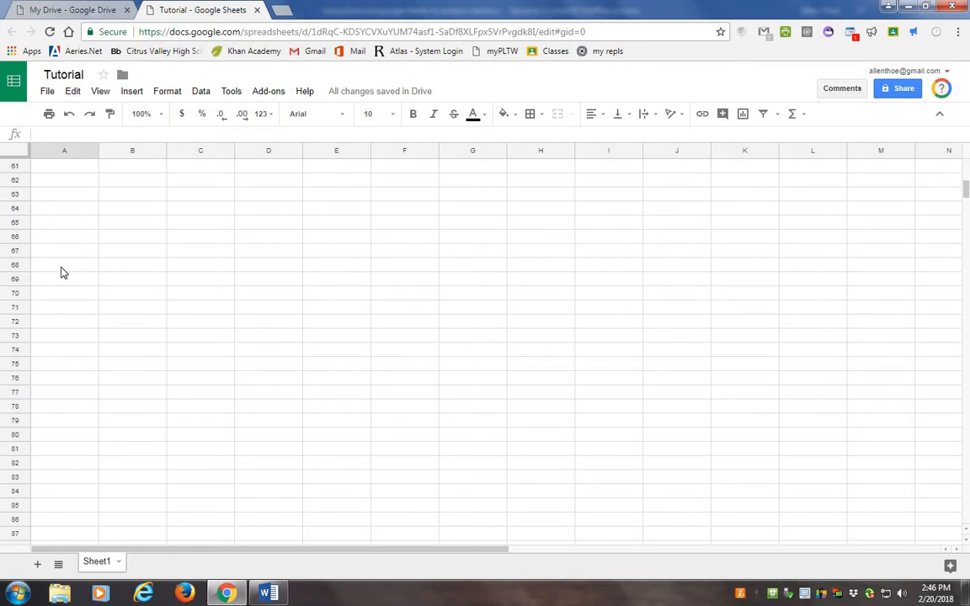
pyautogui.scroll(-1, 64, 273)
pyautogui.moveTo(64, 336); pyautogui.dragTo(71, 408)
pyautogui.click(18, 533)
pyautogui.scroll(3, 77, 456)
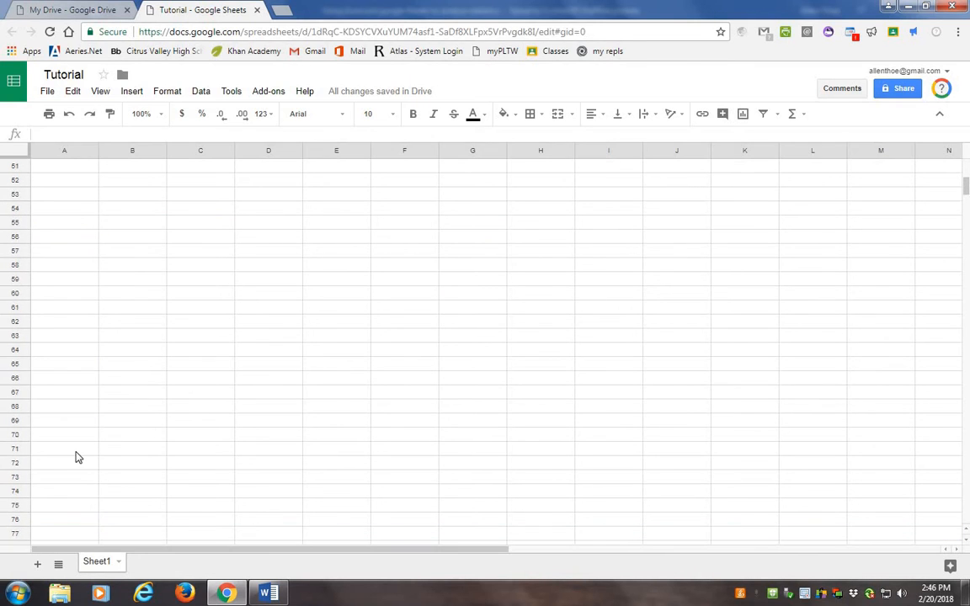
pyautogui.scroll(10, 76, 455)
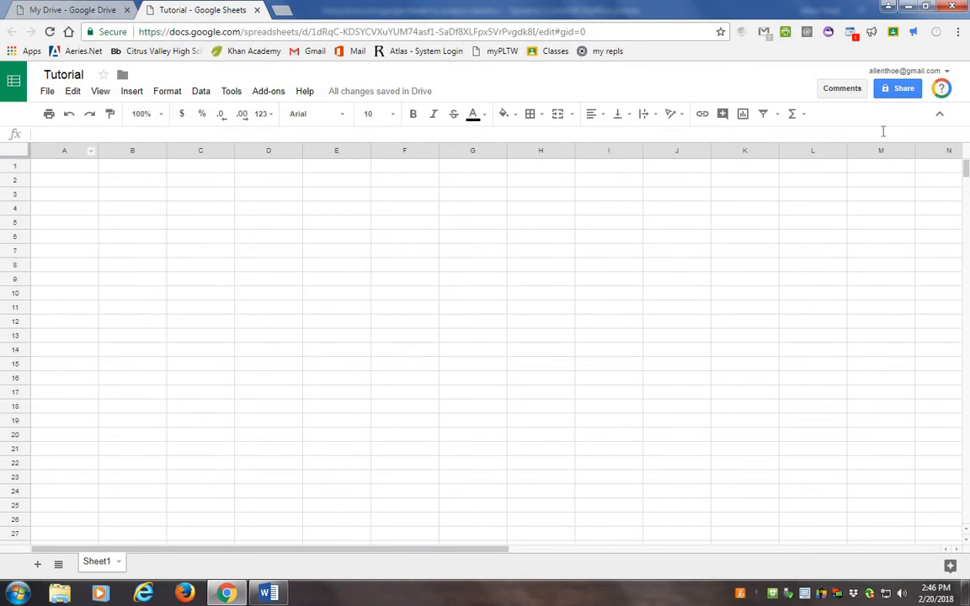
# - Examine the far end of the sheet's columns and select the top cell of column Z
pyautogui.hscroll(5, 615, 557)
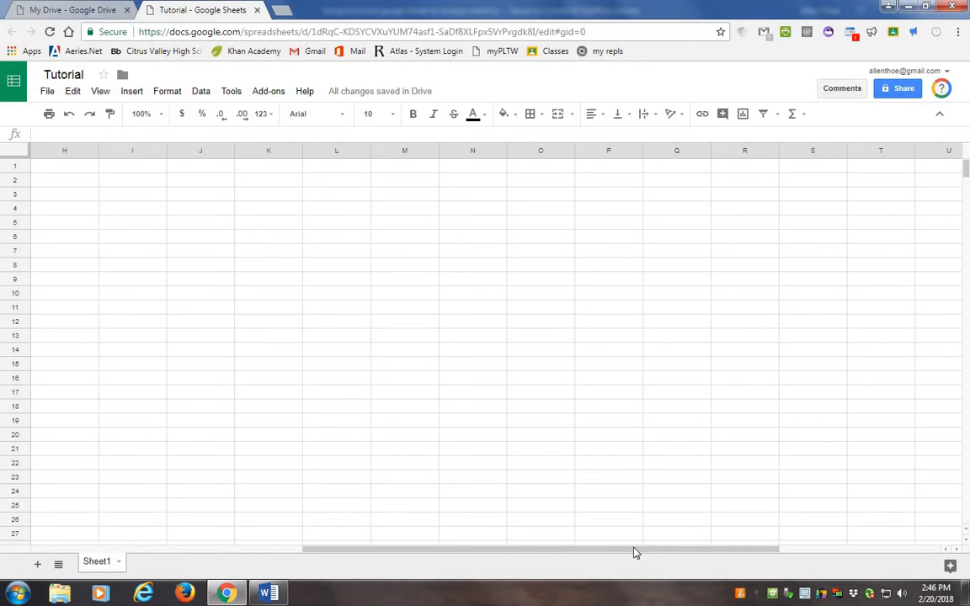
pyautogui.moveTo(636, 553); pyautogui.dragTo(817, 529)
pyautogui.click(911, 176)
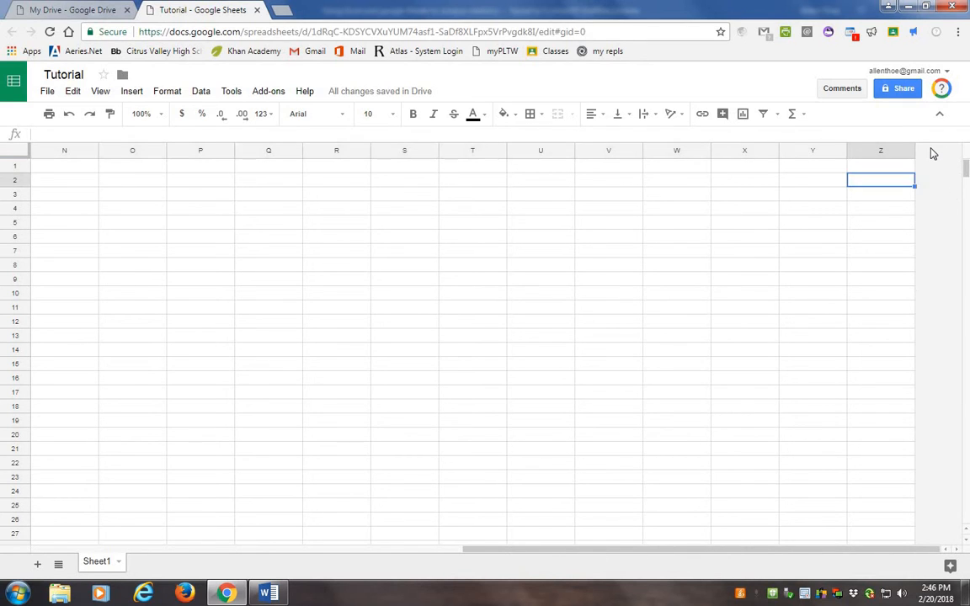
pyautogui.click(930, 150)
pyautogui.press('Right')
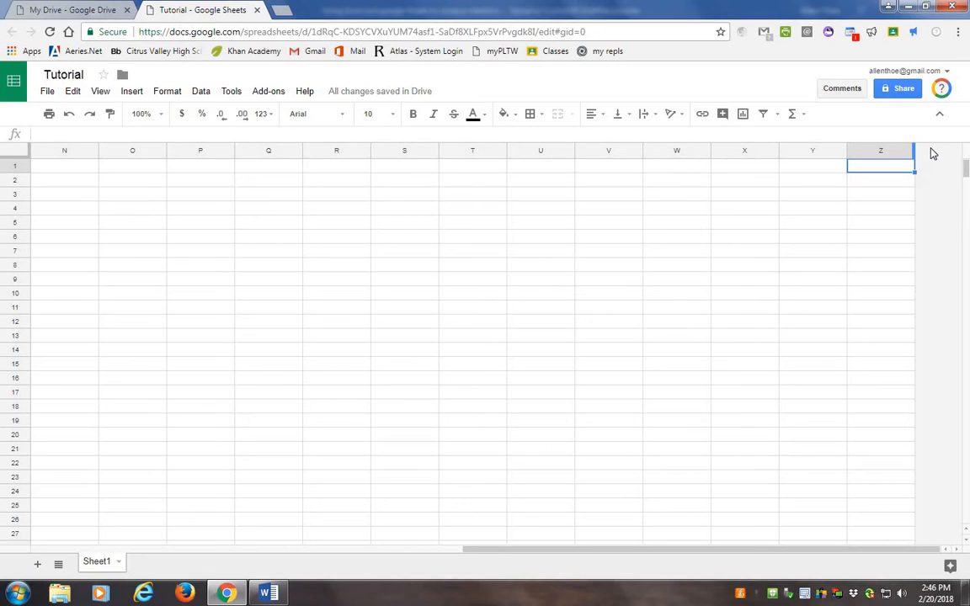
# - Move the cell selection back along row 1 from column Z to cell A1
pyautogui.press('Left')
pyautogui.press('Left')
pyautogui.press('Left')
pyautogui.press('Left')
pyautogui.press('Left')
pyautogui.press('Left')
pyautogui.press('Left')
pyautogui.press('Left')
pyautogui.press('Left')
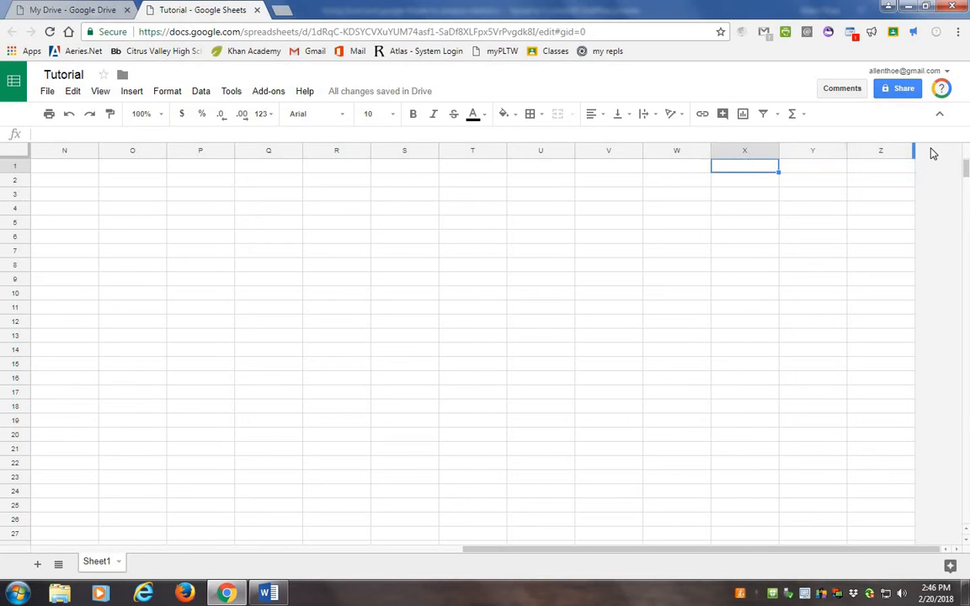
pyautogui.press('Left')
pyautogui.press('Left')
pyautogui.press('Left')
pyautogui.press('Left')
pyautogui.press('Left')
pyautogui.press('Left')
pyautogui.press('Left')
pyautogui.press('Left')
pyautogui.press('Left')
pyautogui.press('Left')
pyautogui.press('Left')
pyautogui.press('Left')
pyautogui.press('Left')
pyautogui.press('Left')
pyautogui.press('Left')
pyautogui.press('Left')
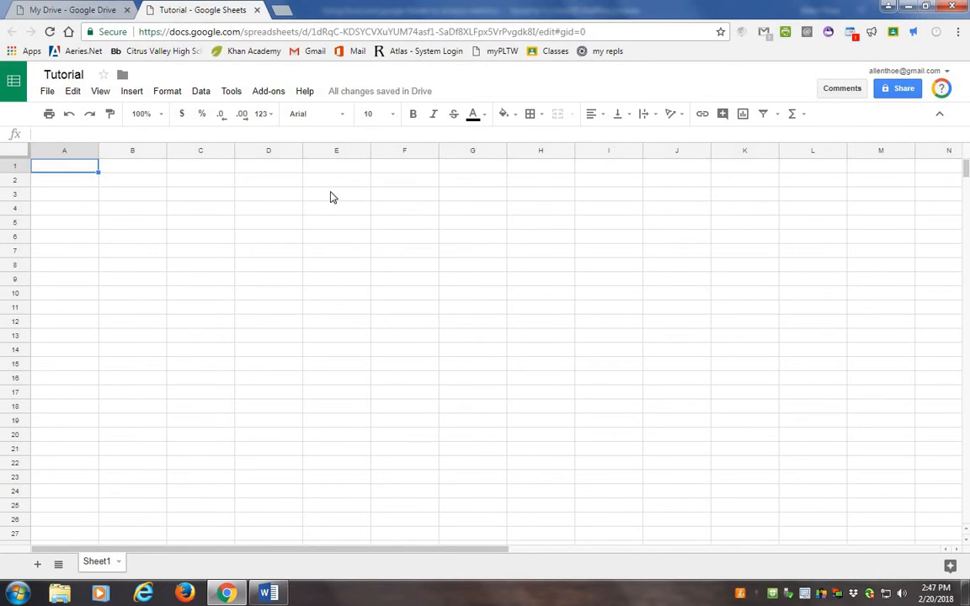
# - Enter the headers "Name" in cell A1 and "Test score 1" in cell B1
pyautogui.doubleClick(88, 168)
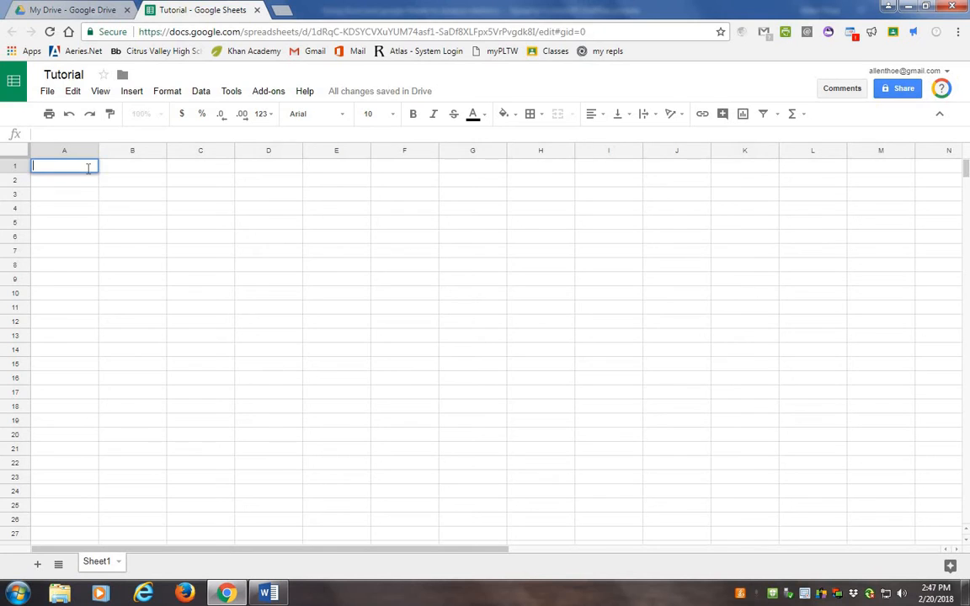
pyautogui.write('Name')
pyautogui.press('Tab')
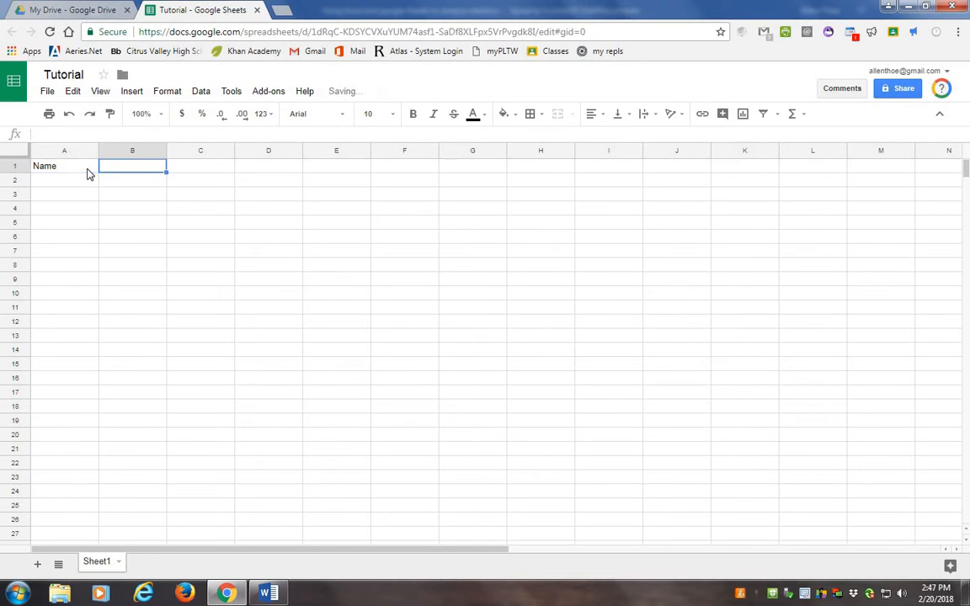
pyautogui.write('Test core 1')
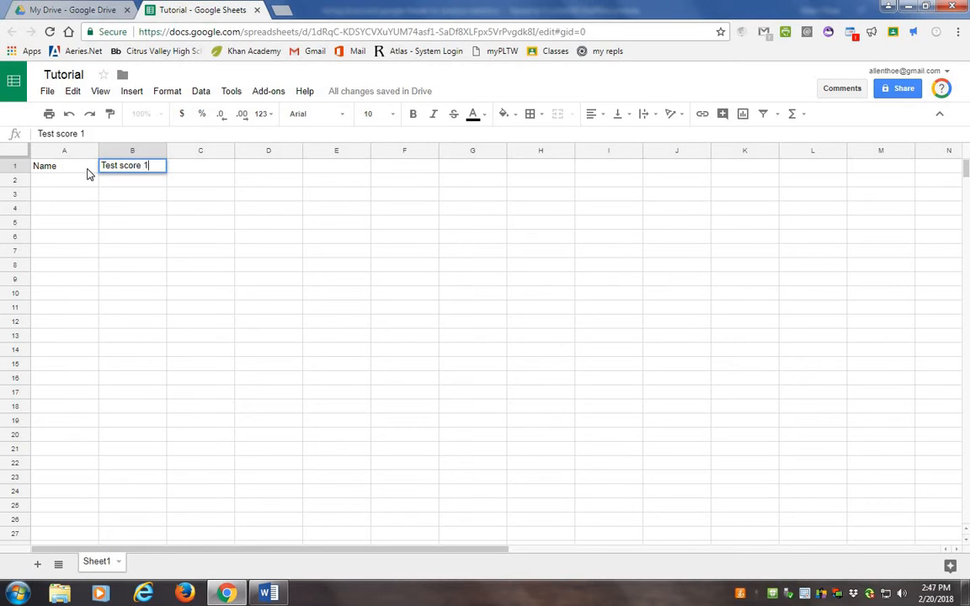
pyautogui.press('Tab')
# - Enter the headers "Test Score 2" in cell C1 and "Test Score 3" in cell D1
pyautogui.write('Te')
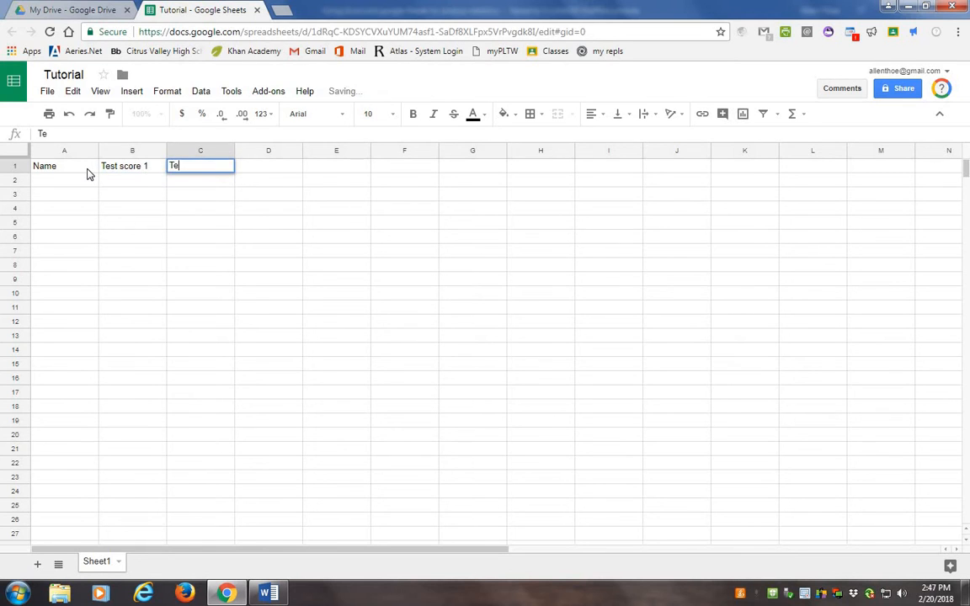
pyautogui.write('st Score 2')
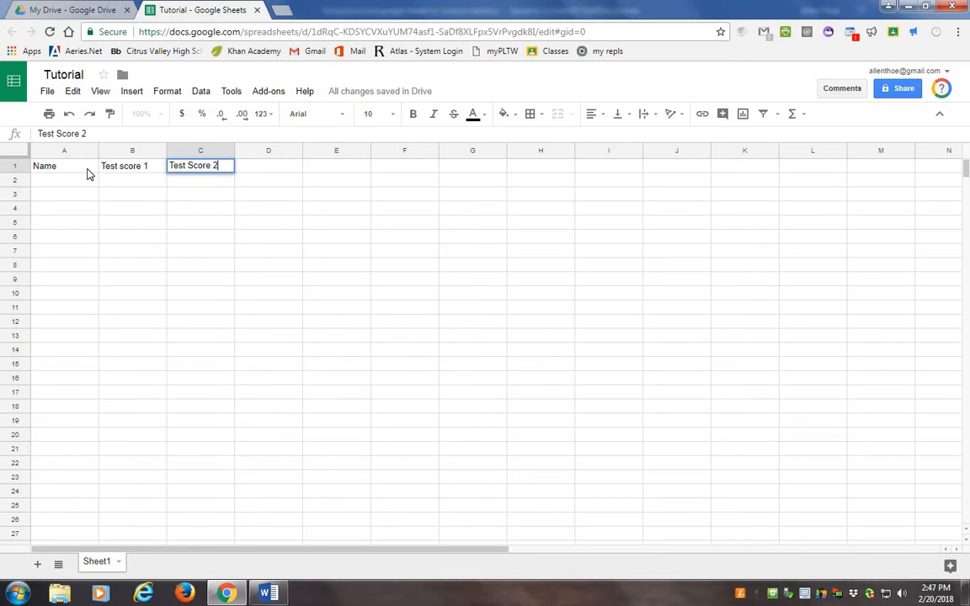
pyautogui.press('Tab')
pyautogui.write('Tes')
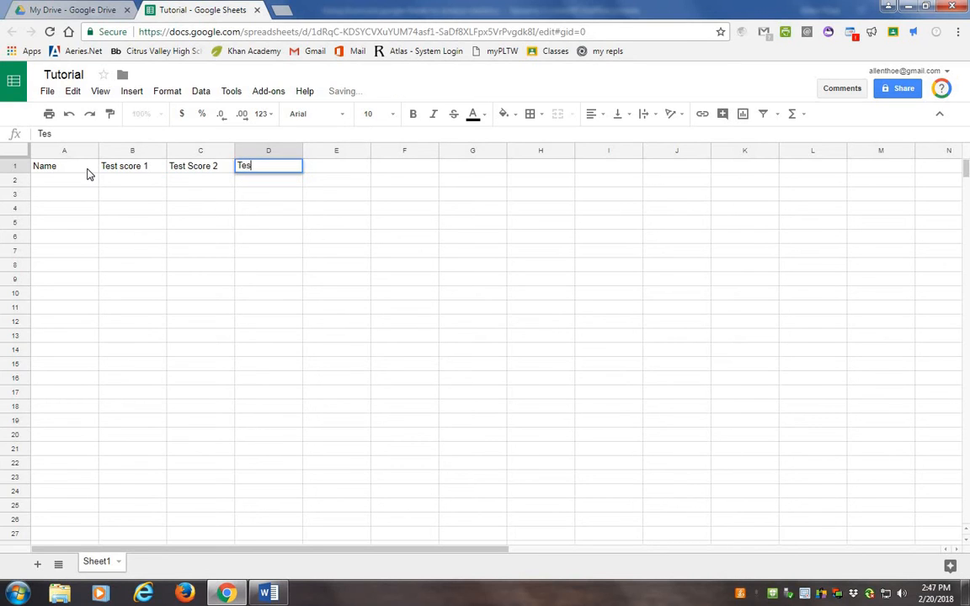
pyautogui.write('t Score ')
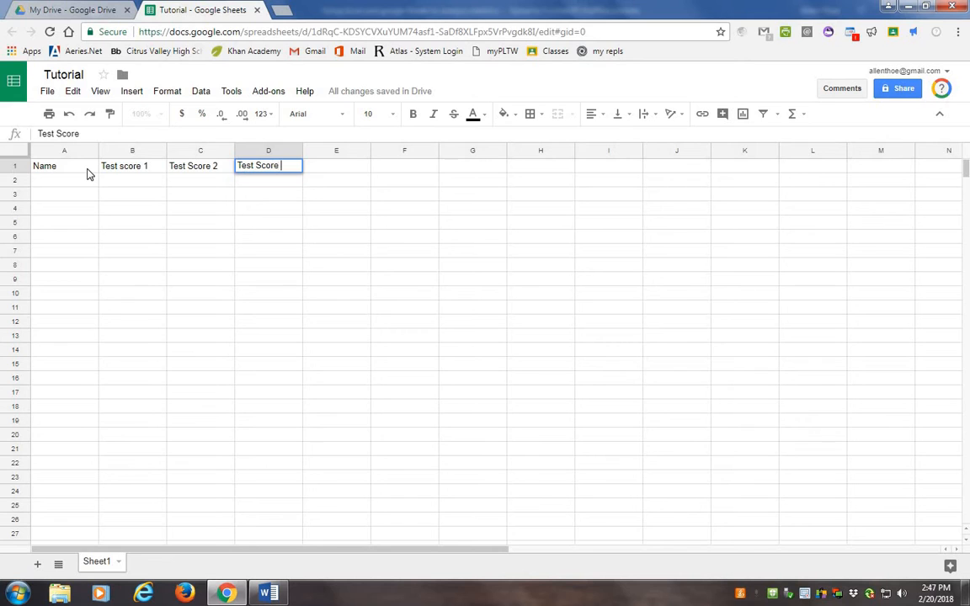
pyautogui.write('2')
pyautogui.press('Tab')
# - Enter the headers "Favorite Color" in cell E1 and "Age" in cell F1
pyautogui.write('Fa')
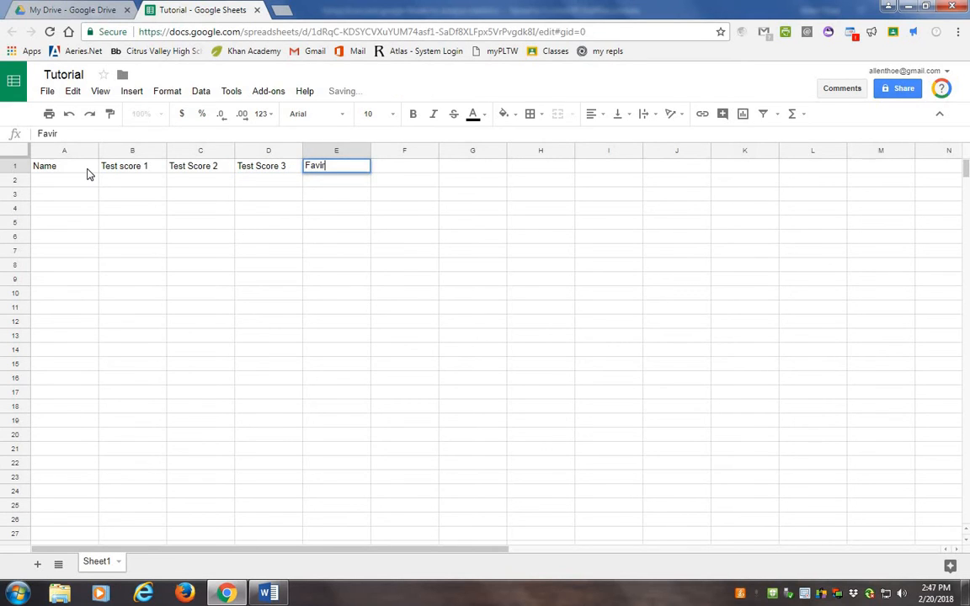
pyautogui.write('vorit')
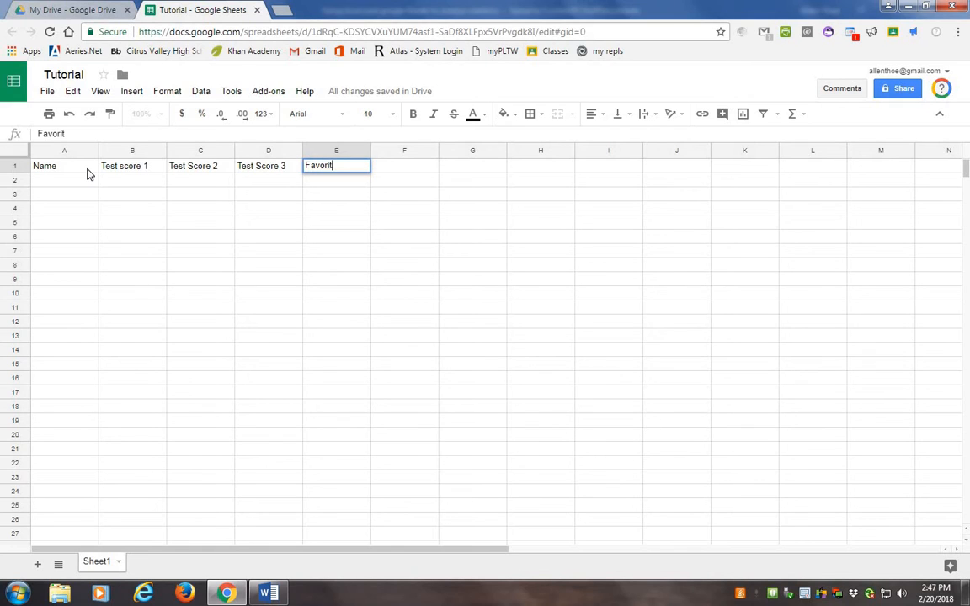
pyautogui.write('e Color')
pyautogui.press('Tab')
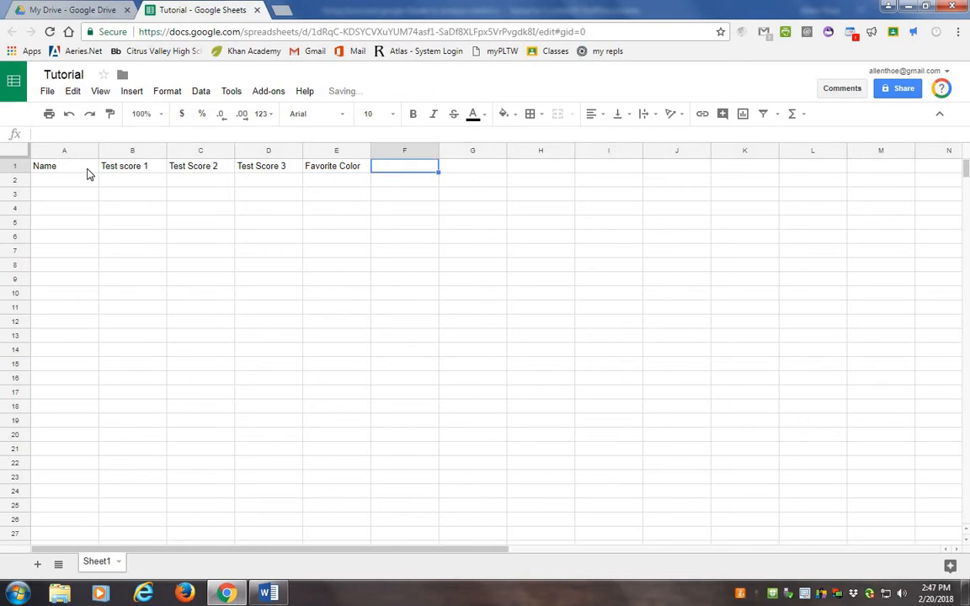
pyautogui.write('Age')
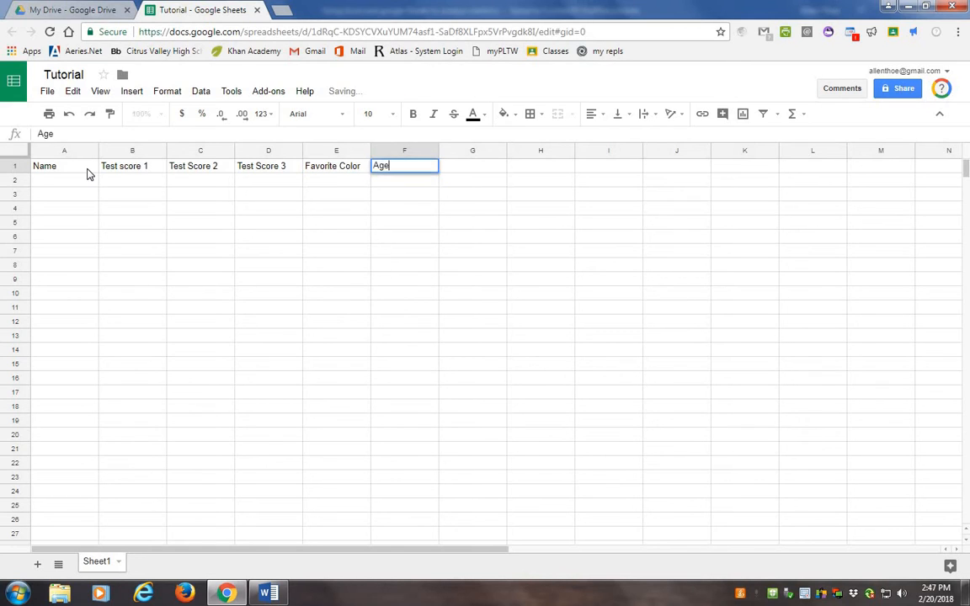
pyautogui.press('Return')
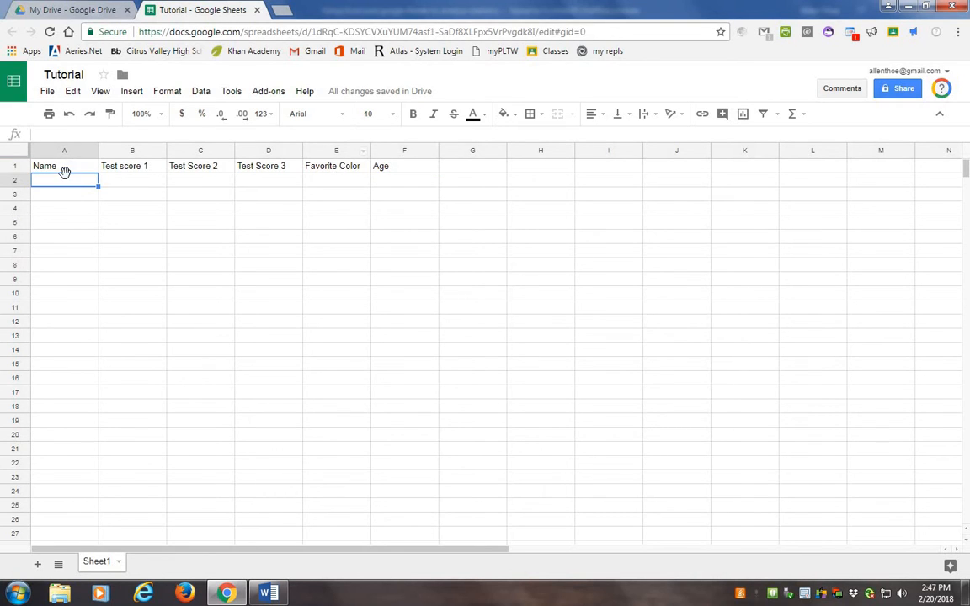
# - Make the "Name" header in cell A1 bold
pyautogui.moveTo(68, 168); pyautogui.dragTo(417, 171)
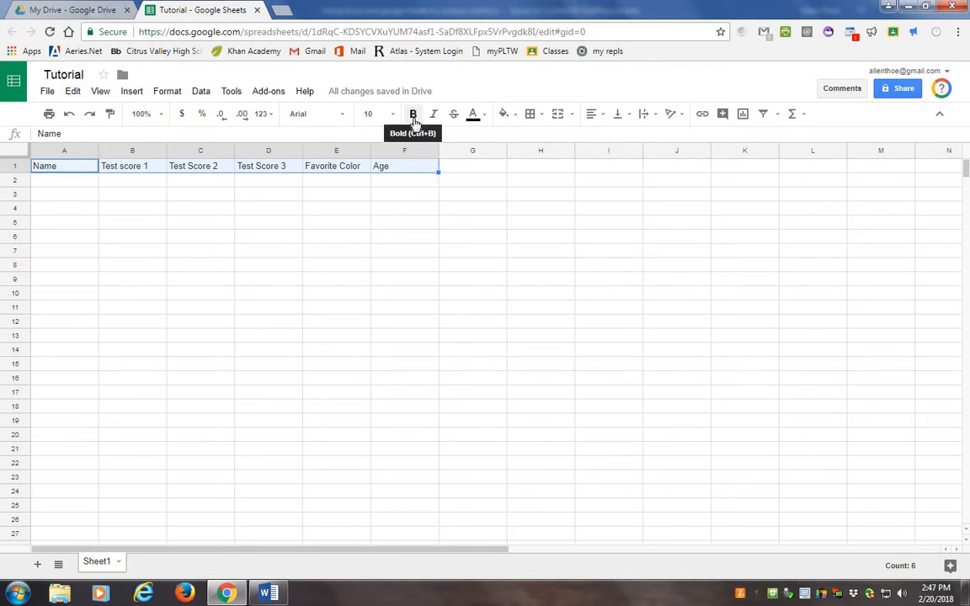
pyautogui.click(187, 168)
pyautogui.click(76, 167)
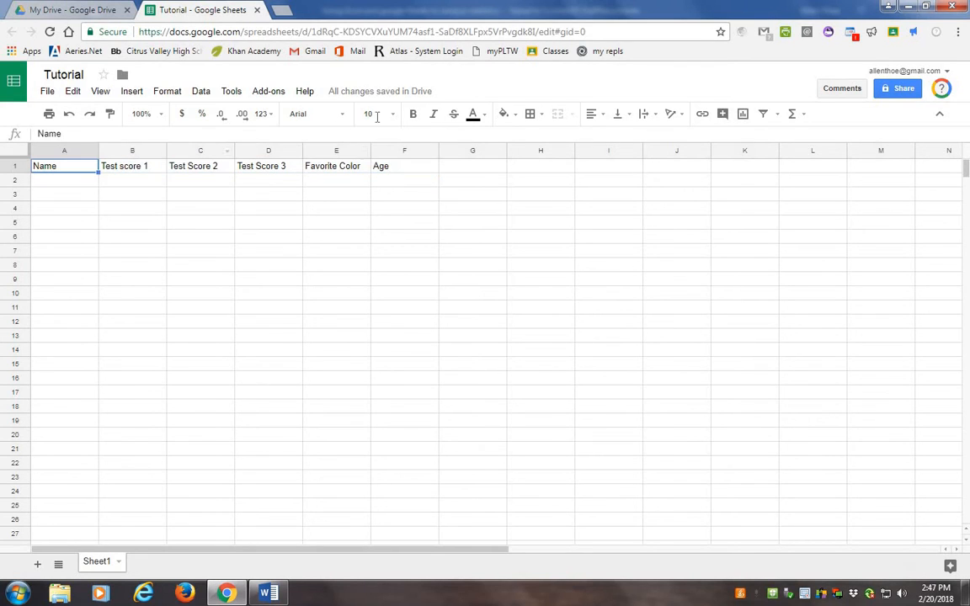
pyautogui.click(411, 118)
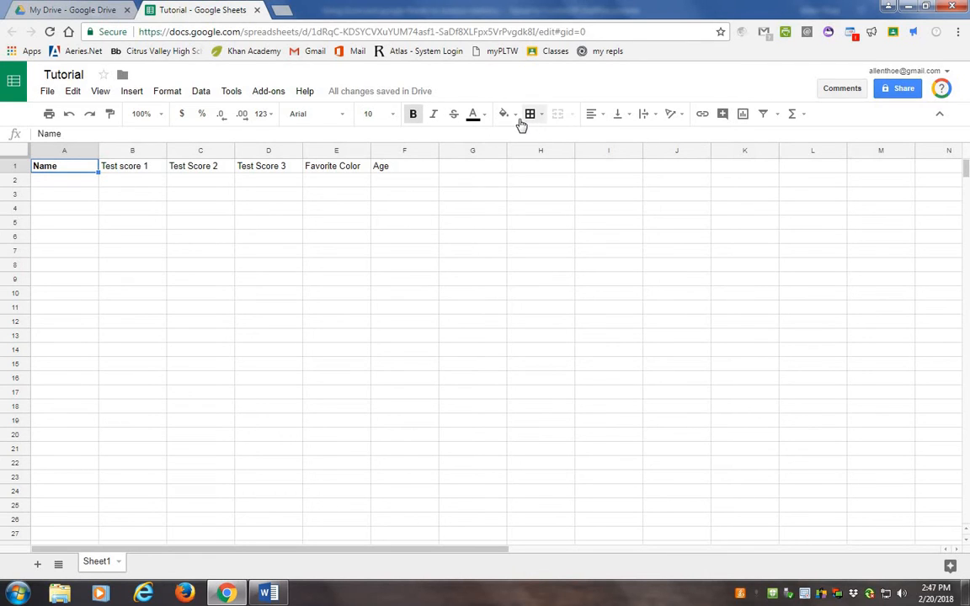
# - Color the "Name" header text in cell A1 blue
pyautogui.click(475, 116)
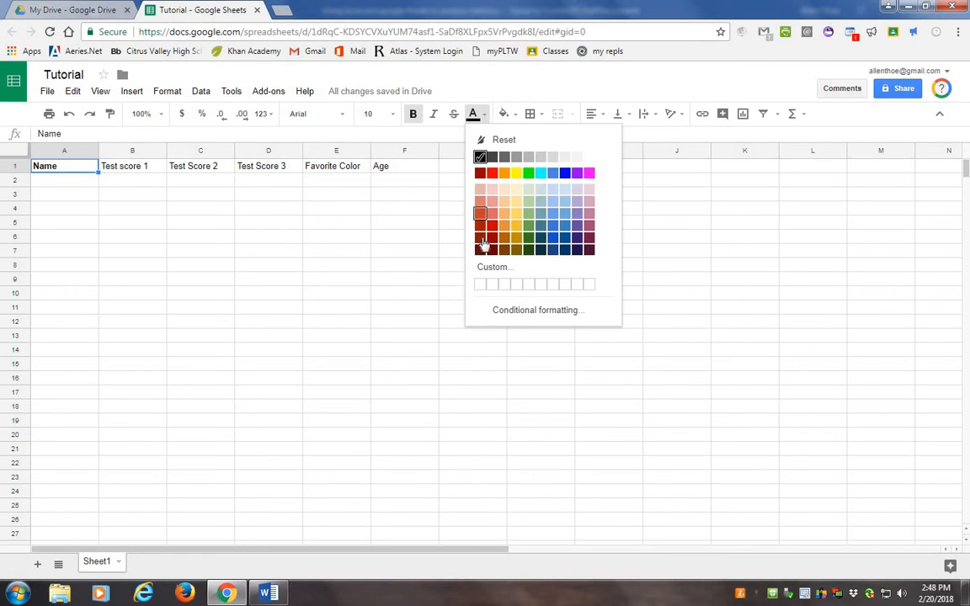
pyautogui.click(564, 173)
pyautogui.click(267, 180)
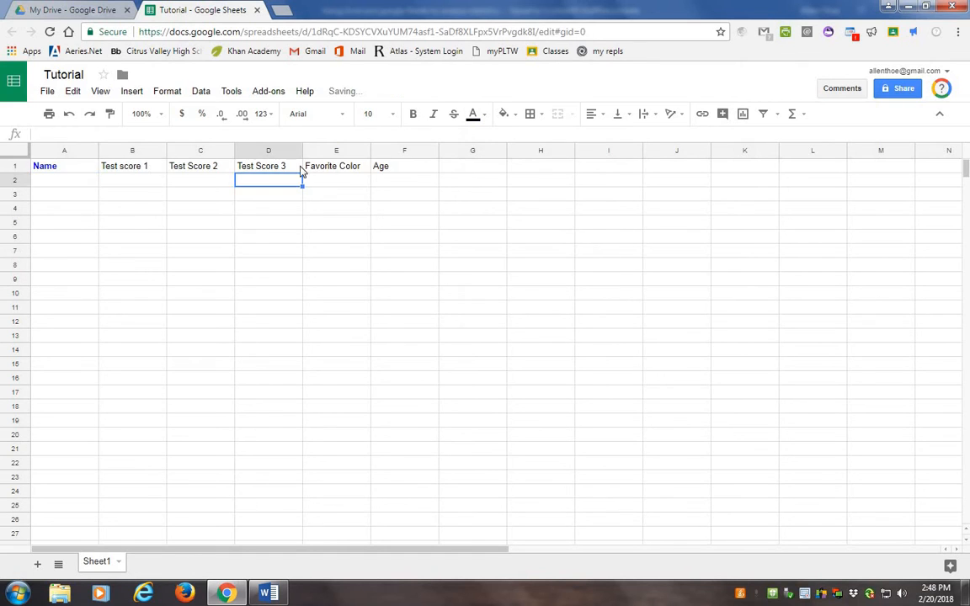
# - Color the three test score headers in cells B1 to D1 red
pyautogui.moveTo(127, 166); pyautogui.dragTo(297, 164)
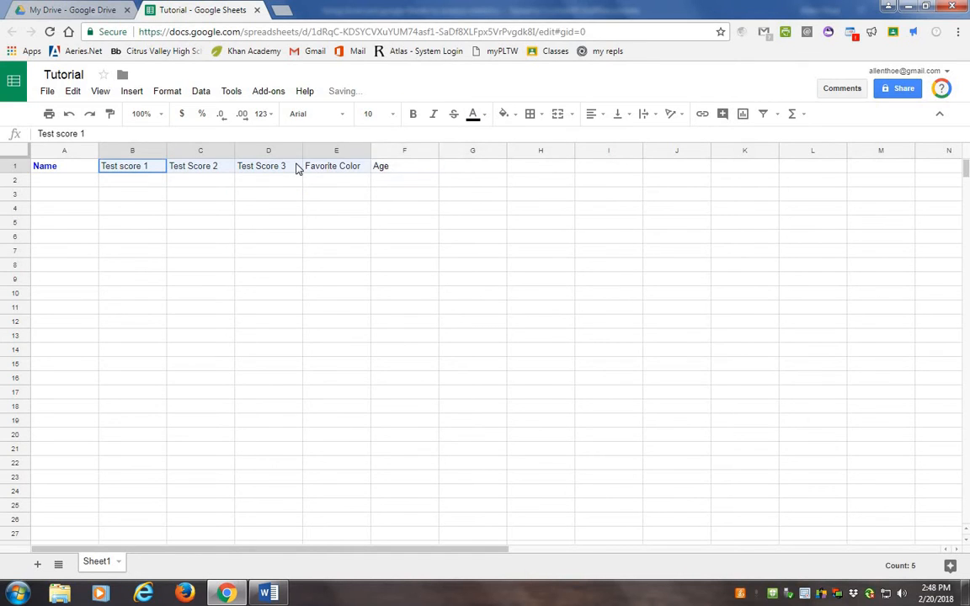
pyautogui.click(477, 116)
pyautogui.click(492, 173)
pyautogui.click(268, 237)
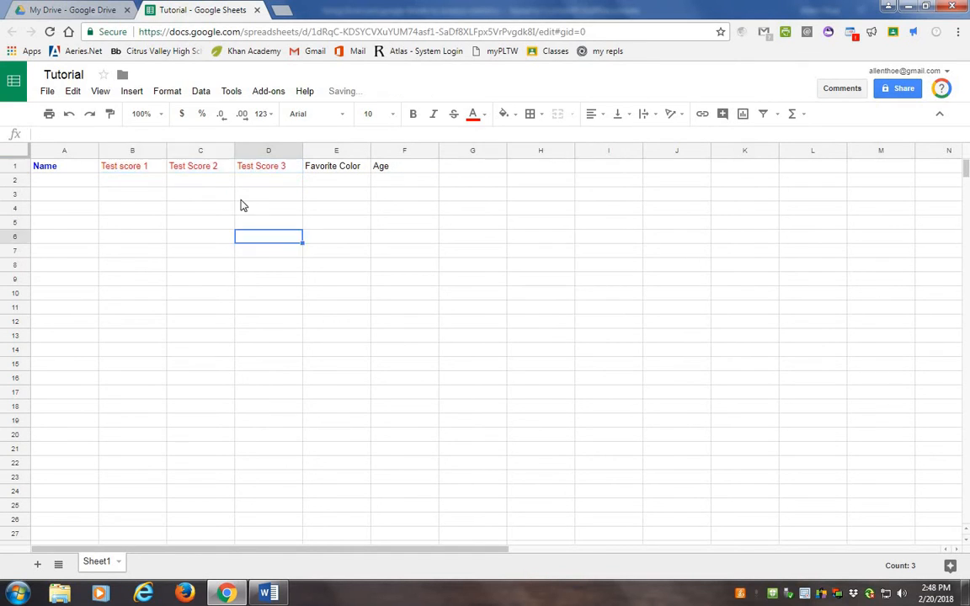
# - Set the text color of all headers in A1:F1 to black
pyautogui.moveTo(83, 162); pyautogui.dragTo(396, 167)
pyautogui.click(473, 116)
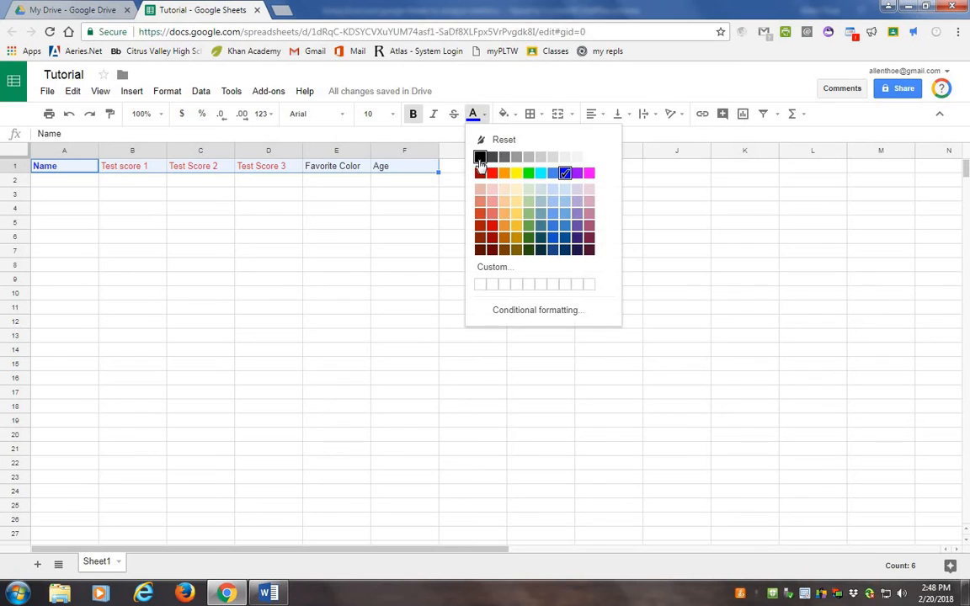
pyautogui.click(478, 157)
# - Set the headers in A1:F1 to font size 14 and make them bold
pyautogui.click(379, 114)
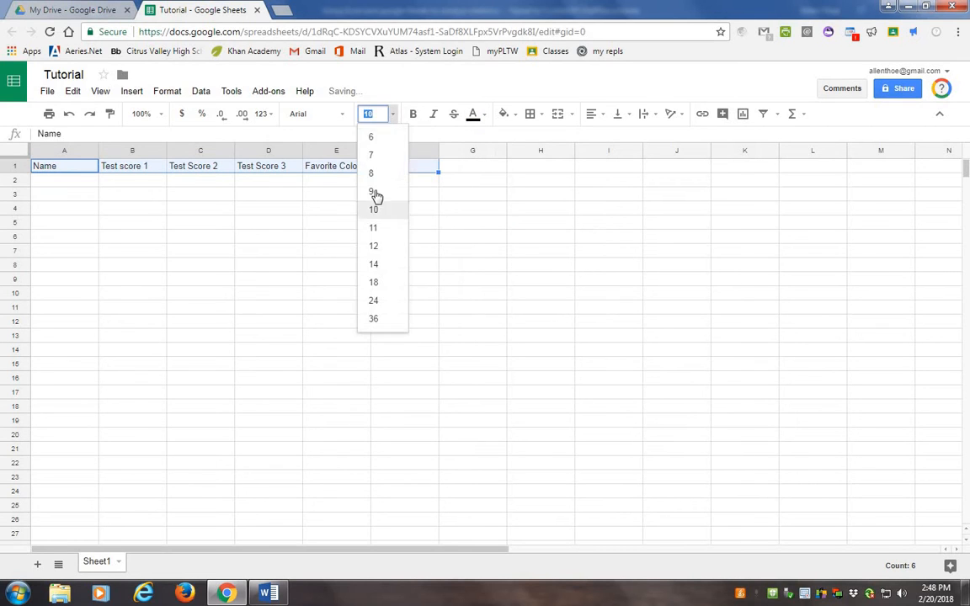
pyautogui.click(375, 264)
pyautogui.click(412, 116)
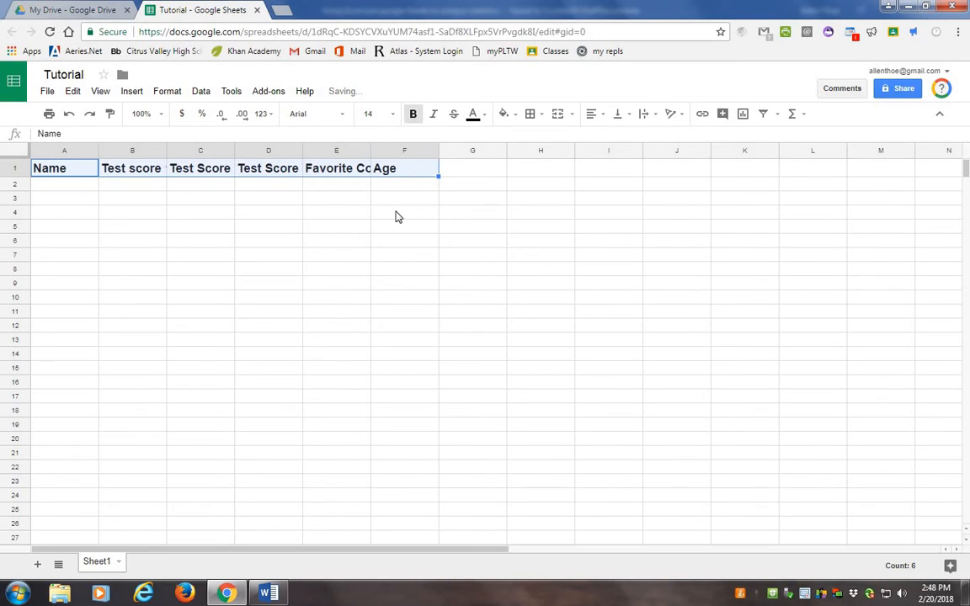
pyautogui.click(389, 224)
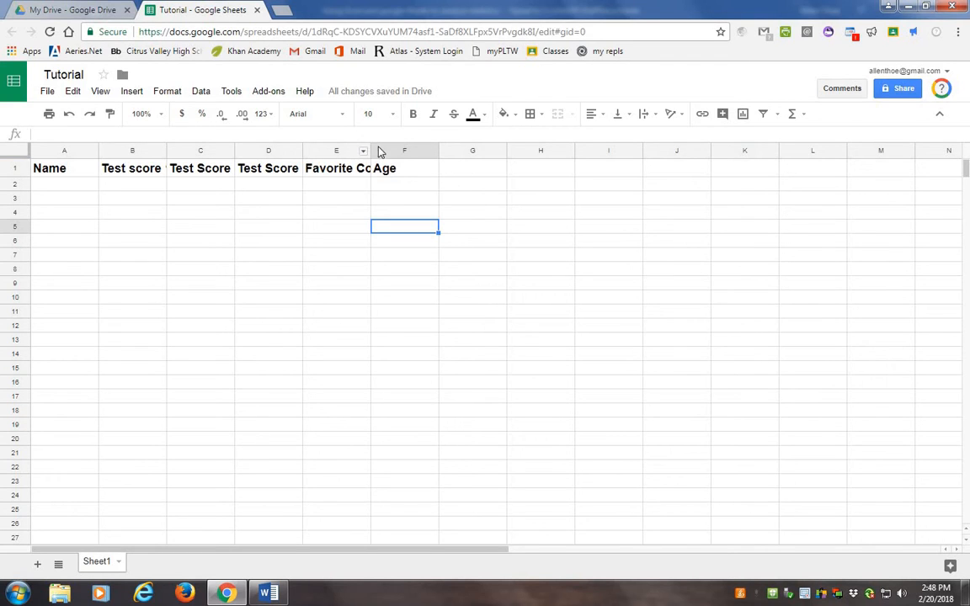
# - Widen column E to show the full "Favorite Color" header and narrow column F around "Age"
pyautogui.moveTo(371, 146); pyautogui.dragTo(442, 155)
pyautogui.click(451, 168)
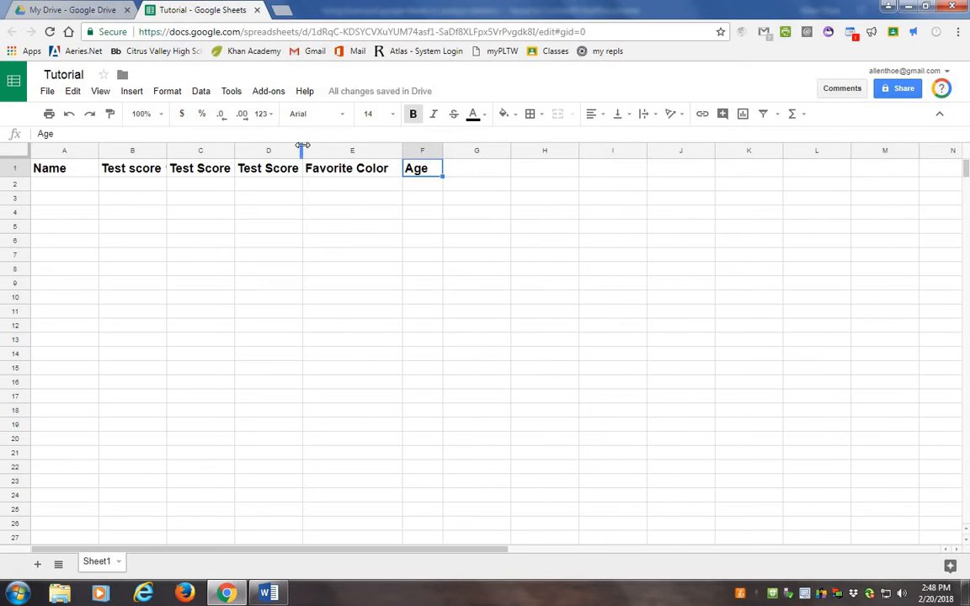
# - Widen columns D, C and B so that each test score header fits completely in its cell
pyautogui.moveTo(302, 146); pyautogui.dragTo(315, 145)
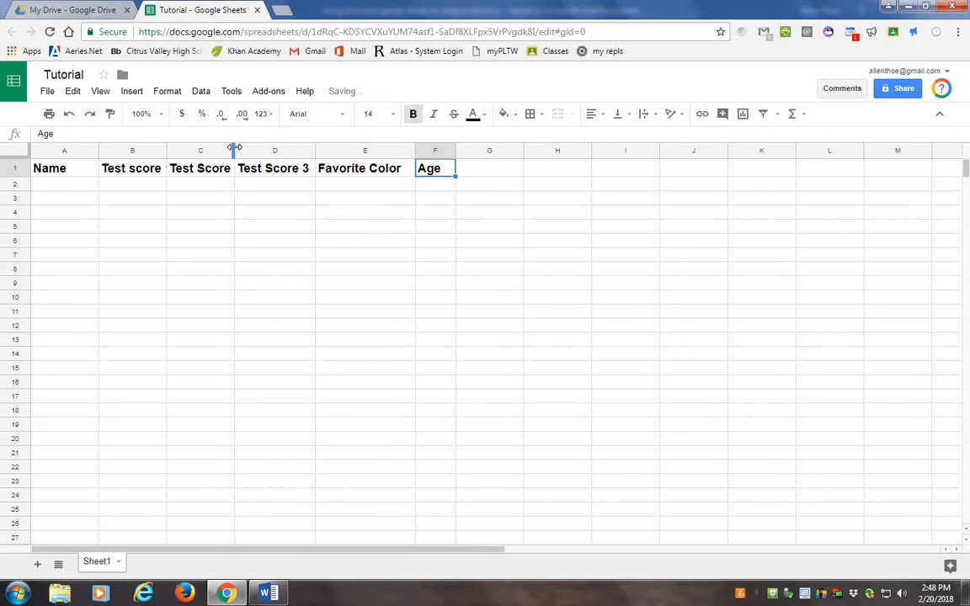
pyautogui.moveTo(235, 150); pyautogui.dragTo(245, 150)
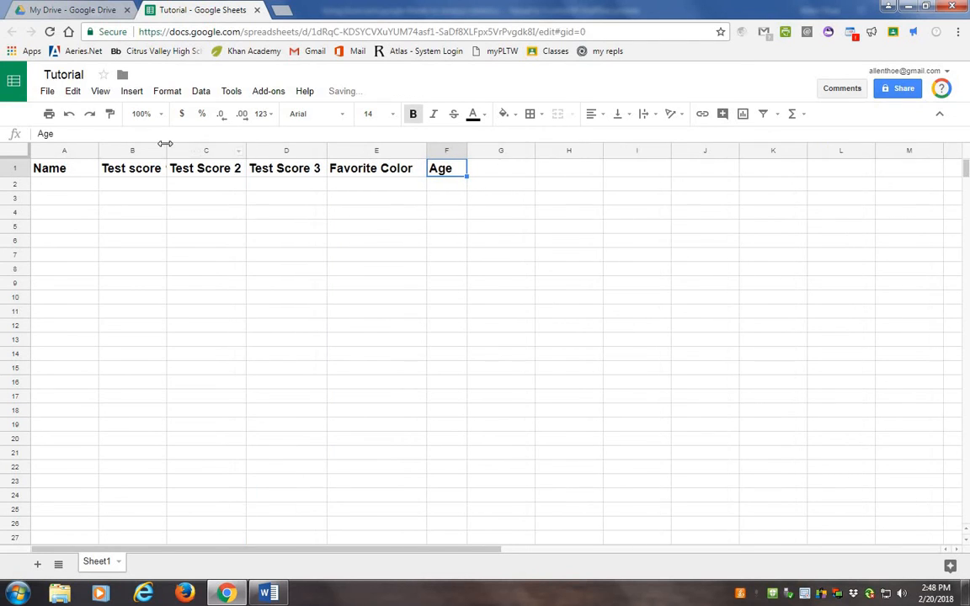
pyautogui.moveTo(167, 150); pyautogui.dragTo(183, 150)
pyautogui.click(167, 171)
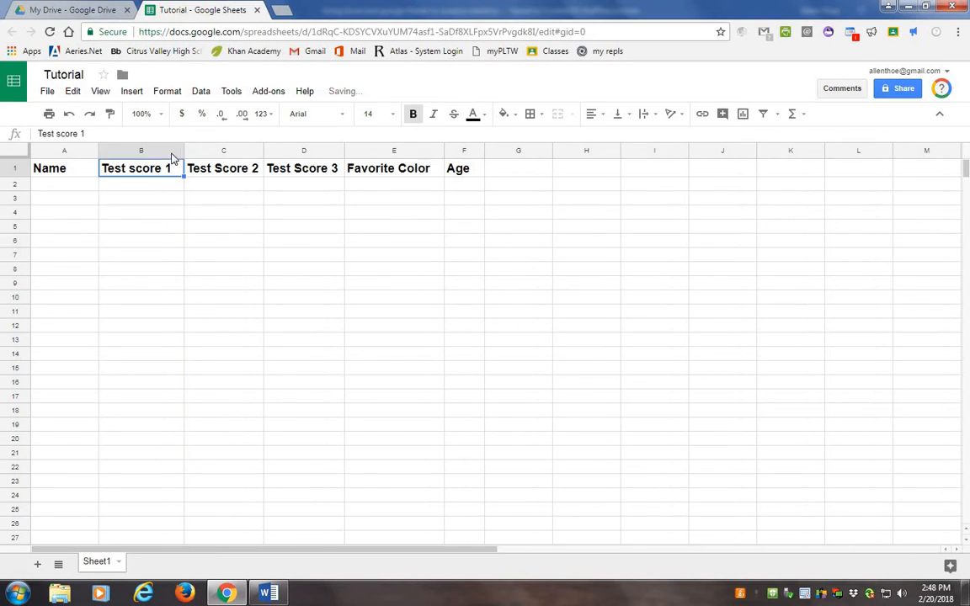
# - Fine-tune the test score columns by making column B slightly narrower and column C slightly wider
pyautogui.click(179, 151)
pyautogui.click(187, 151)
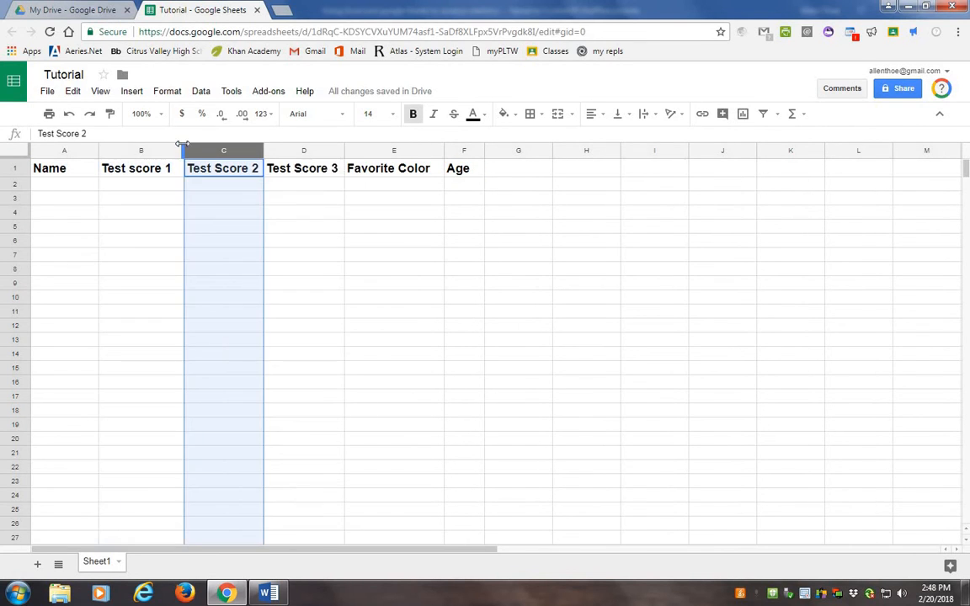
pyautogui.moveTo(183, 150); pyautogui.dragTo(179, 150)
pyautogui.click(166, 199)
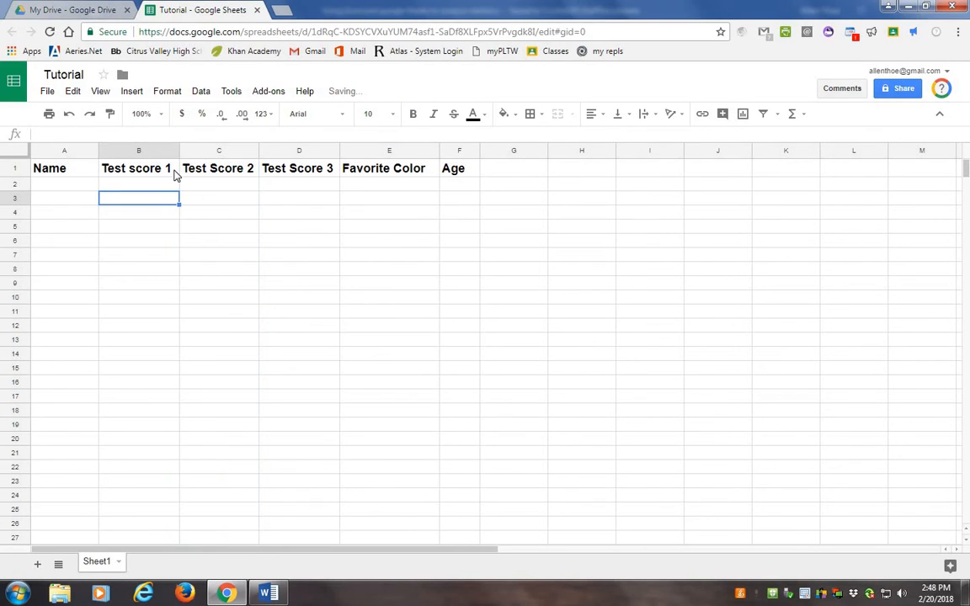
pyautogui.click(214, 185)
pyautogui.moveTo(259, 150); pyautogui.dragTo(261, 150)
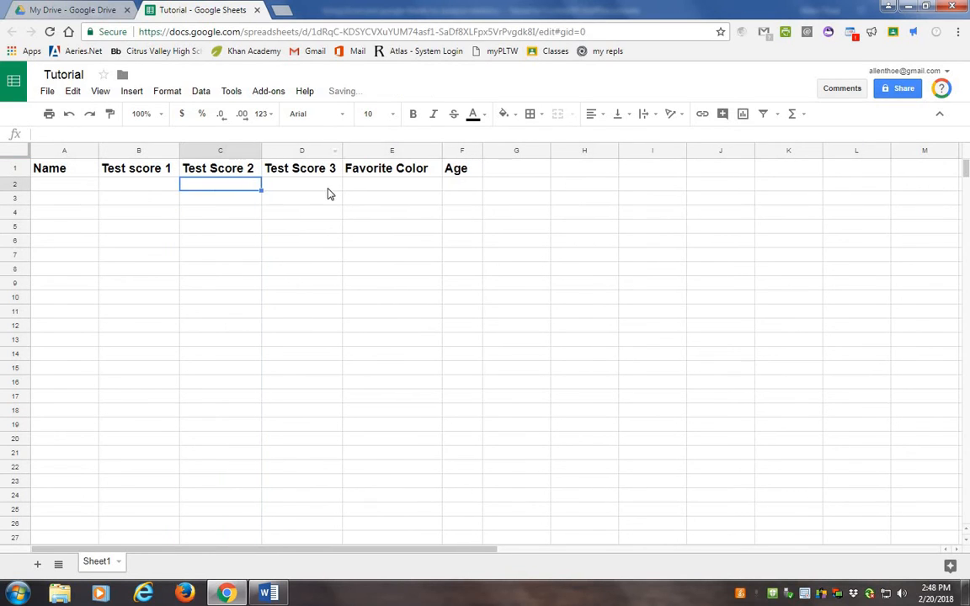
# - Widen column A to leave room for names and enter the first student's name in cell A2
pyautogui.click(328, 188)
pyautogui.click(147, 186)
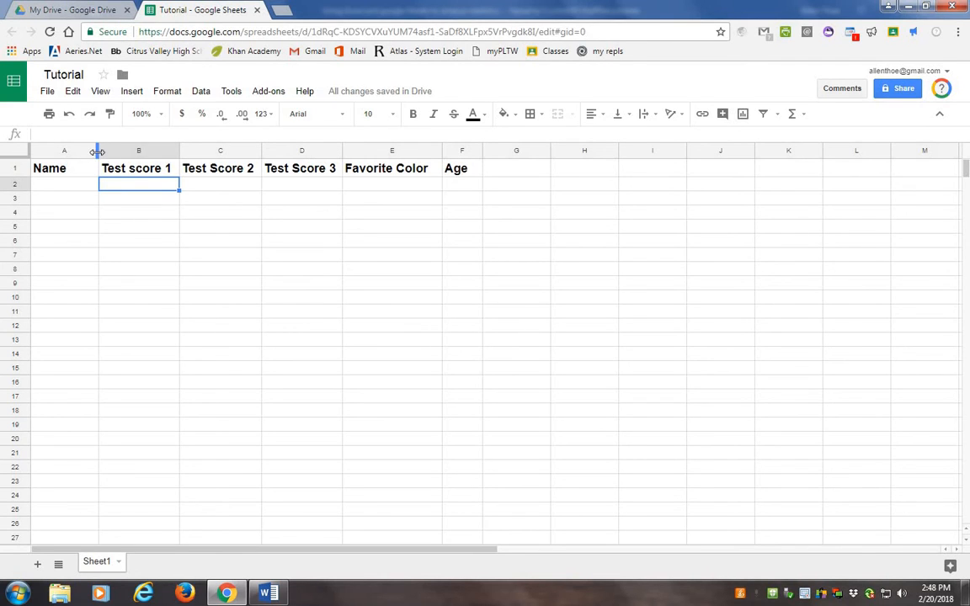
pyautogui.moveTo(99, 150); pyautogui.dragTo(157, 150)
pyautogui.click(69, 187)
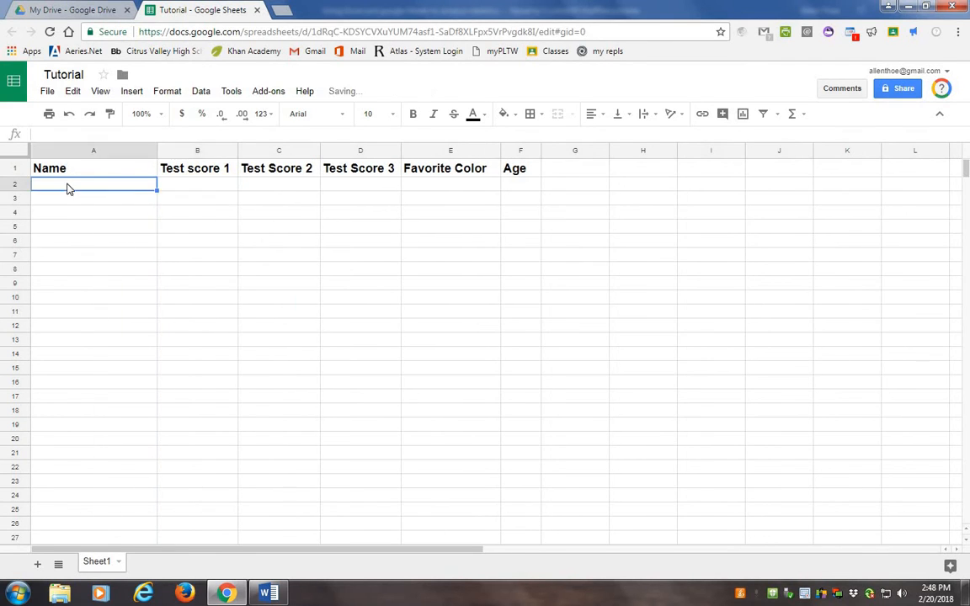
pyautogui.write('Kenny')
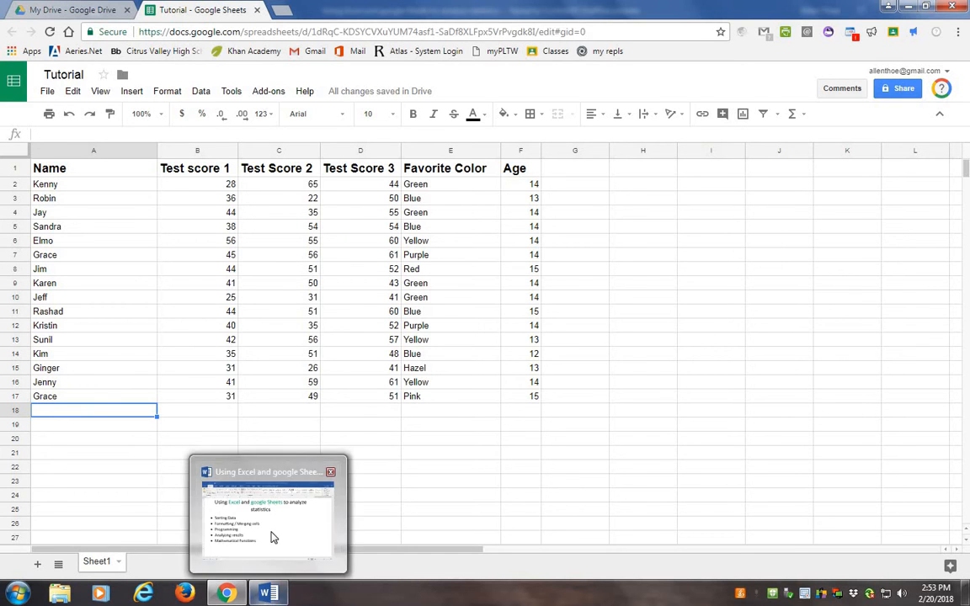
# - Review the names, test scores, favorite colors and ages entered in rows 2 to 17
pyautogui.click(277, 559)
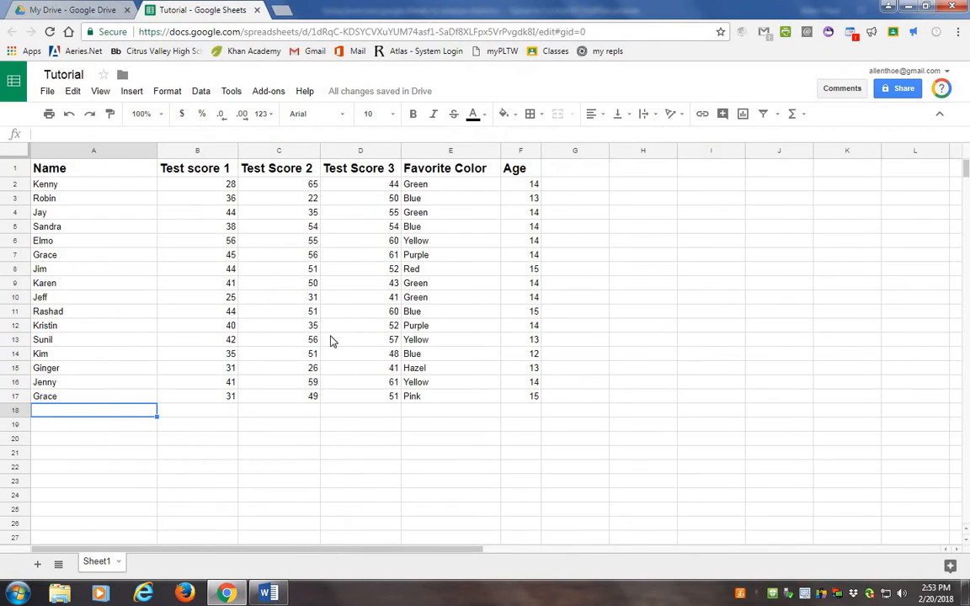
pyautogui.moveTo(92, 185); pyautogui.dragTo(93, 227)
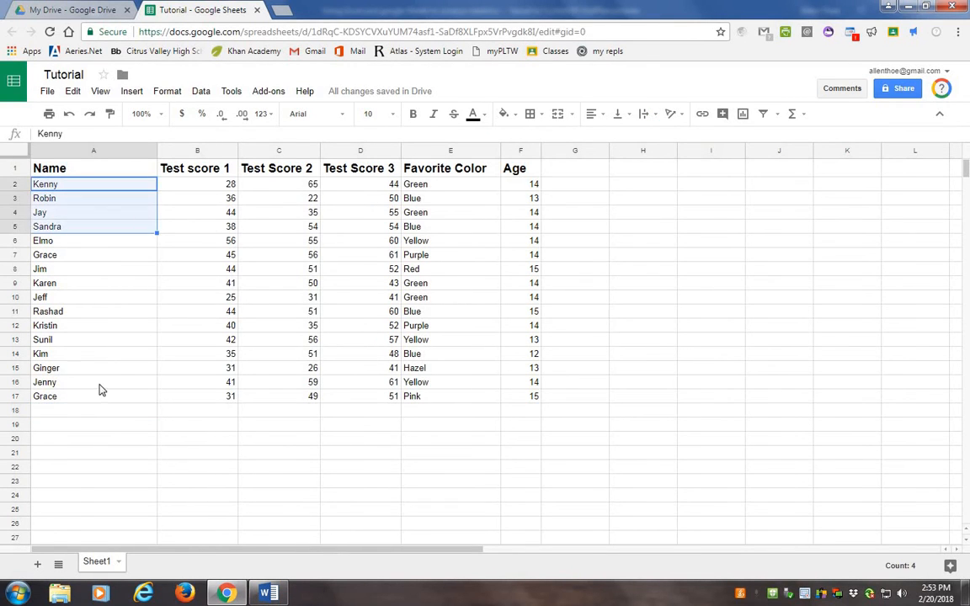
pyautogui.click(97, 384)
pyautogui.moveTo(208, 182); pyautogui.dragTo(210, 383)
pyautogui.moveTo(305, 200); pyautogui.dragTo(315, 410)
pyautogui.moveTo(371, 170); pyautogui.dragTo(459, 312)
pyautogui.click(537, 367)
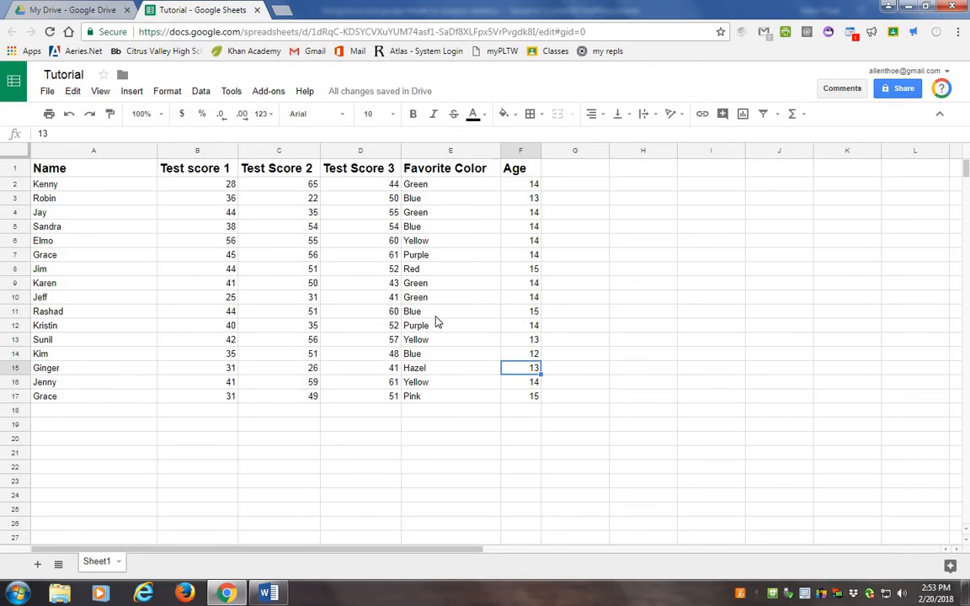
pyautogui.click(506, 387)
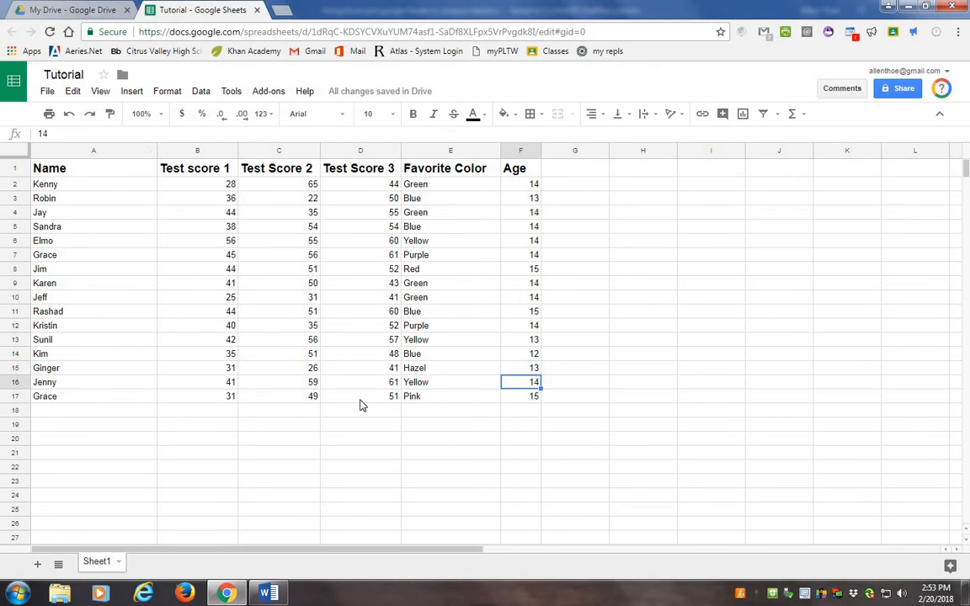
pyautogui.click(361, 400)
pyautogui.click(114, 413)
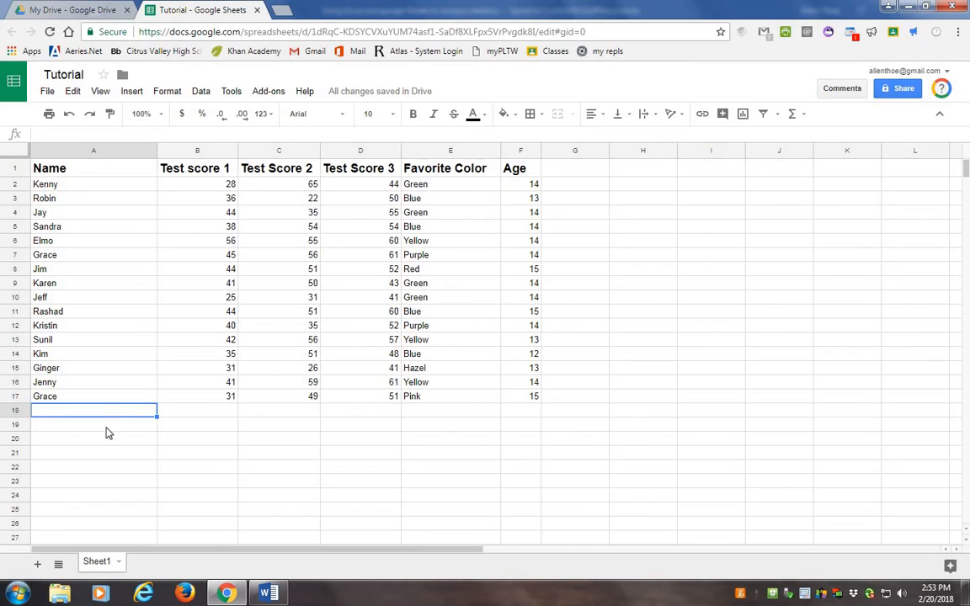
# - Enter the label "Average" in cell A19, below the student data
pyautogui.click(48, 427)
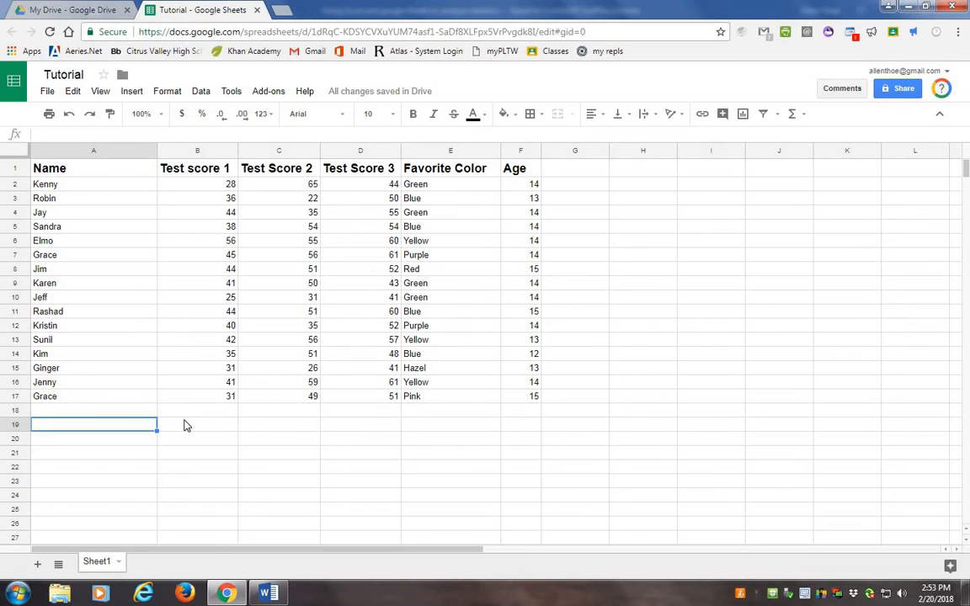
pyautogui.write('Average')
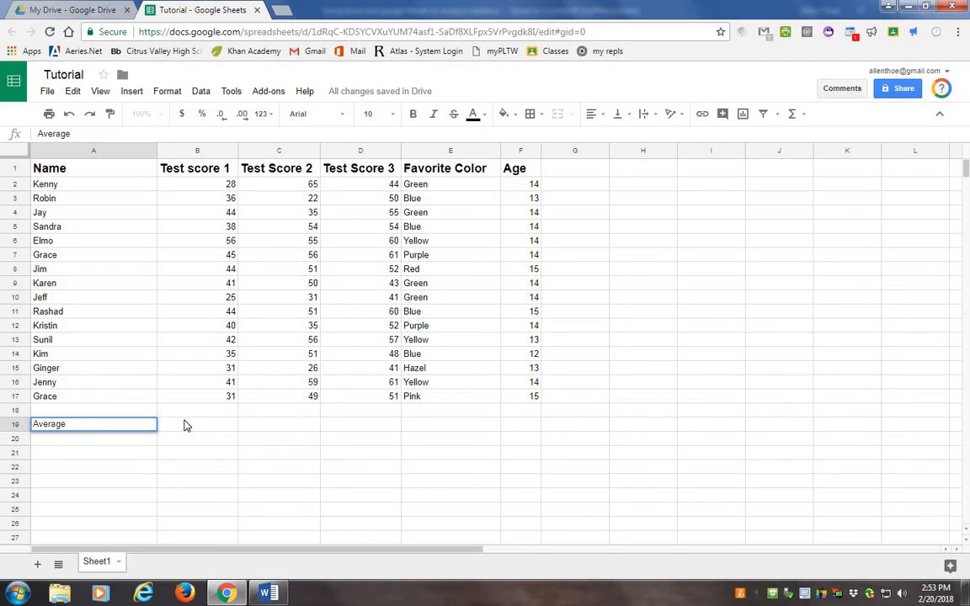
pyautogui.press('Return')
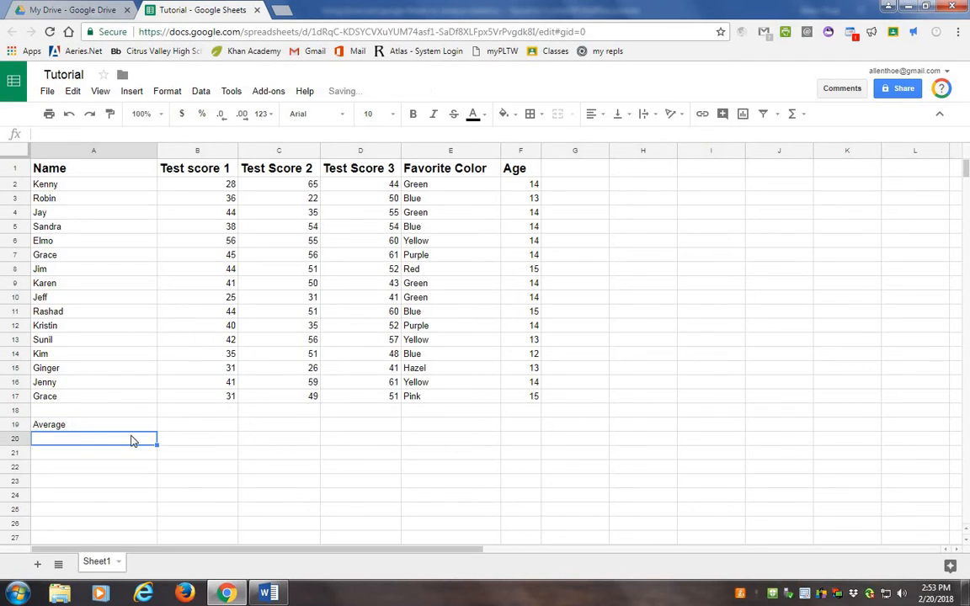
# - Start an AVERAGE formula in cell B19 for the Test score 1 column
pyautogui.click(151, 426)
pyautogui.click(197, 428)
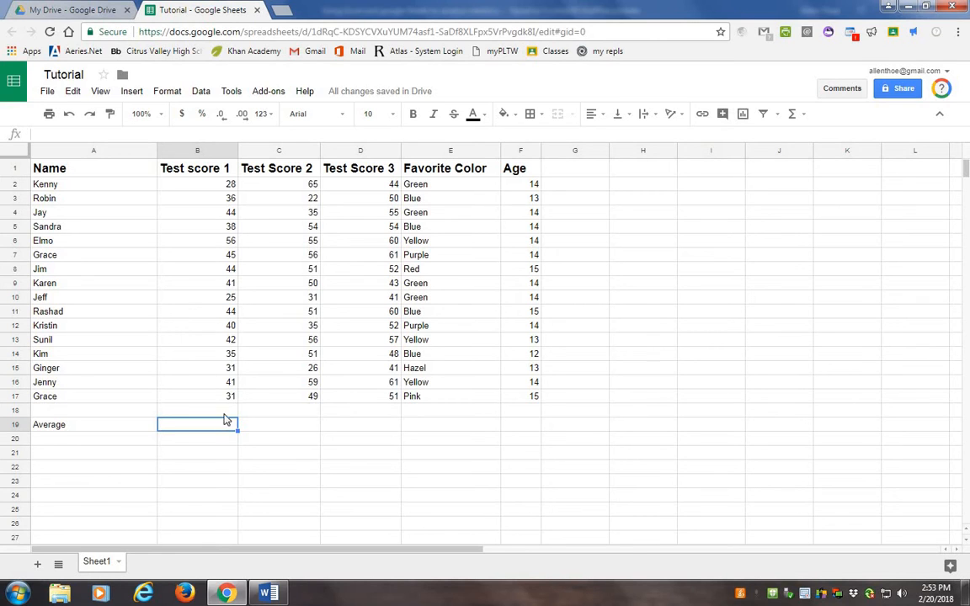
pyautogui.moveTo(230, 187); pyautogui.dragTo(233, 399)
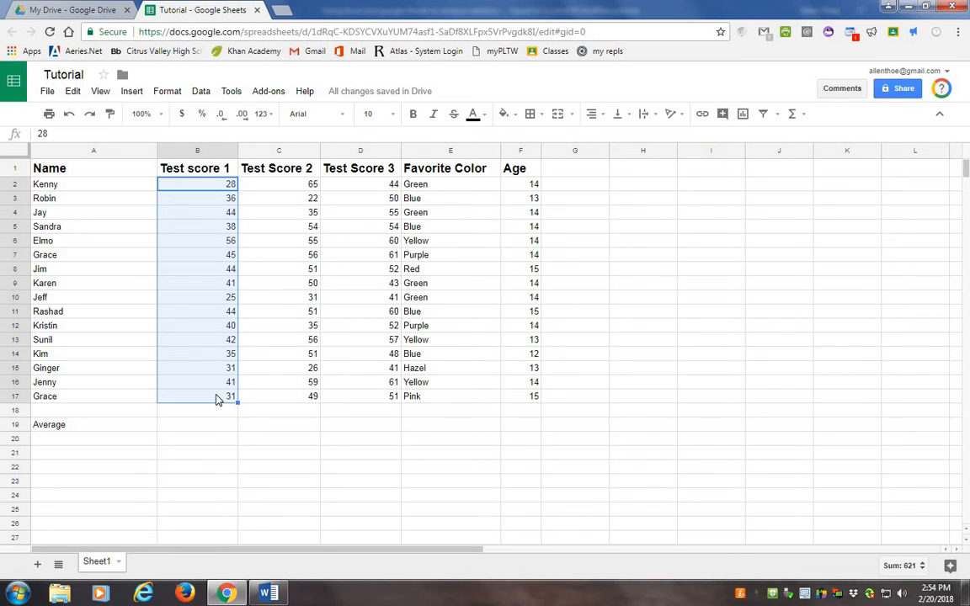
pyautogui.click(181, 431)
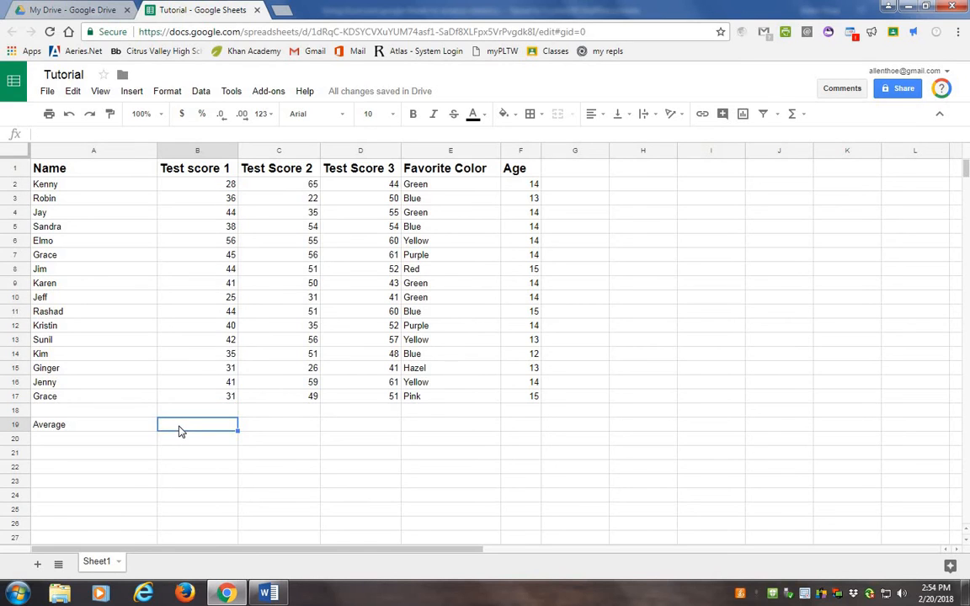
pyautogui.write('=A')
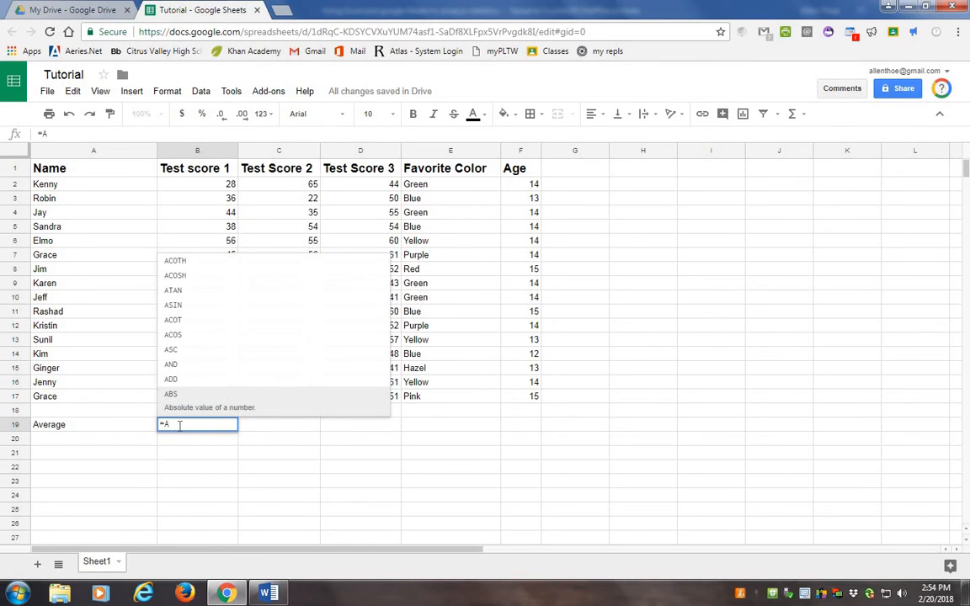
pyautogui.write('V')
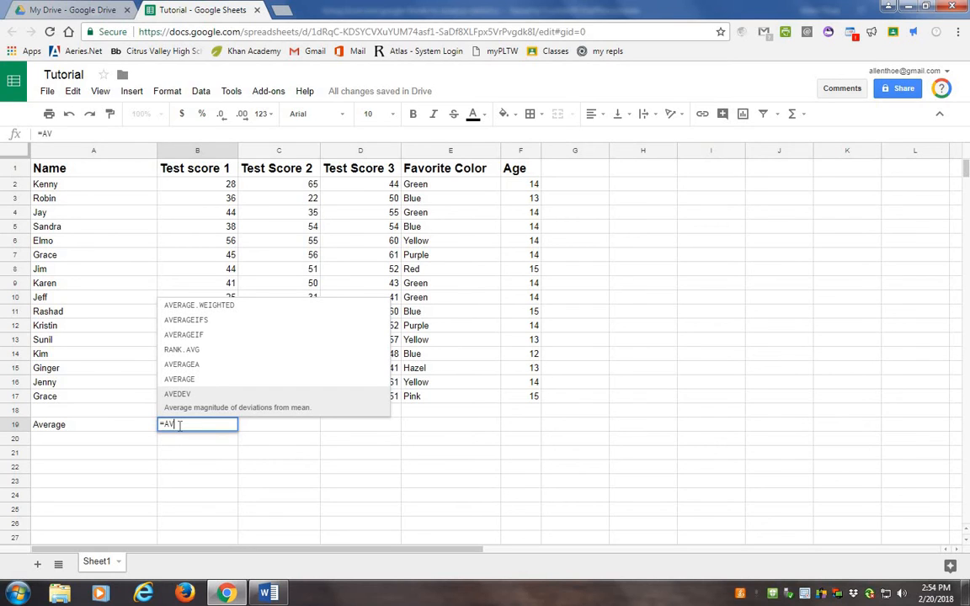
pyautogui.press('Up')
pyautogui.press('Up')
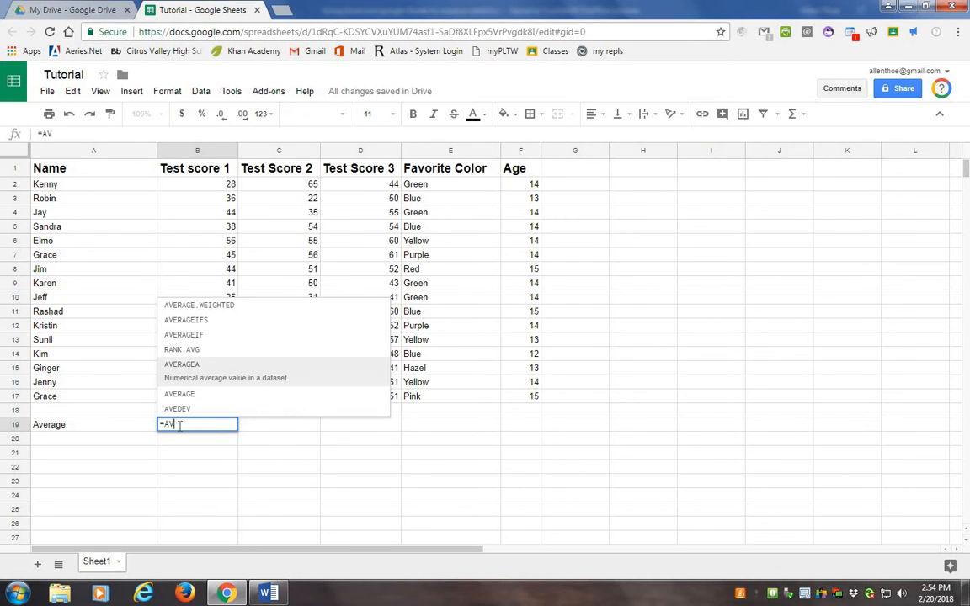
pyautogui.press('Down')
pyautogui.press('Tab')
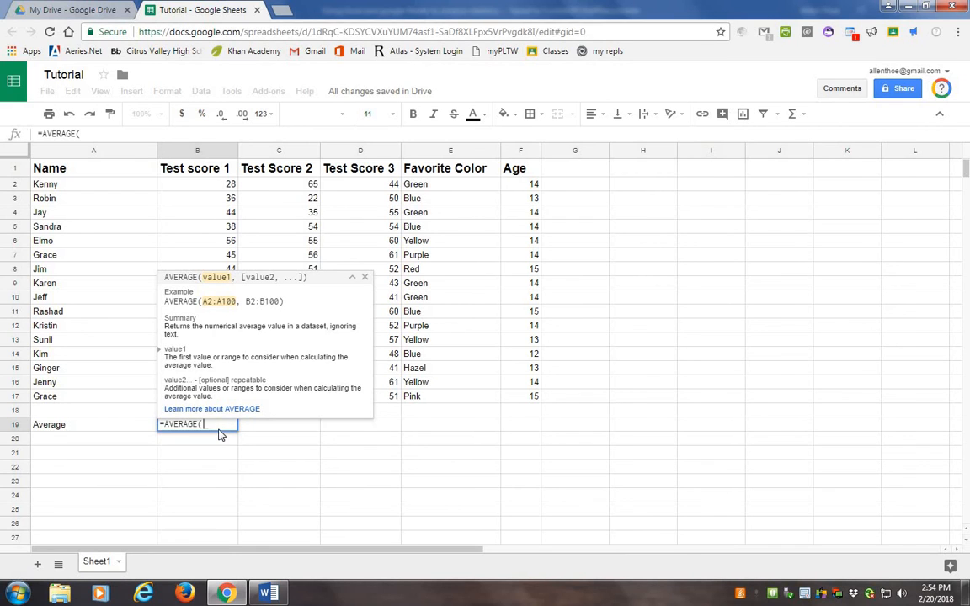
# - Complete the B19 formula with the range B2:B17 so it reads =AVERAGE(B2:B17)
pyautogui.write('B2')
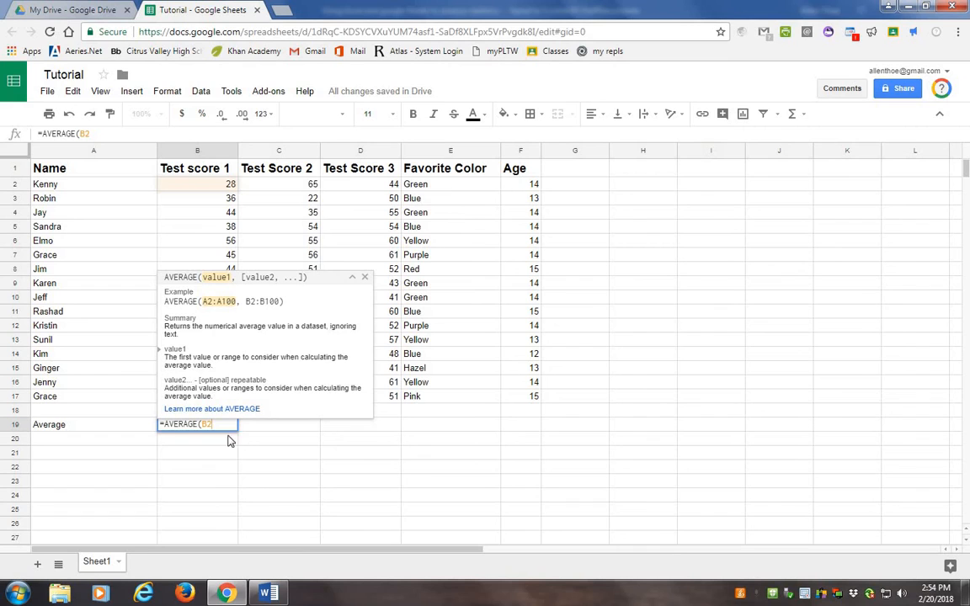
pyautogui.write(':')
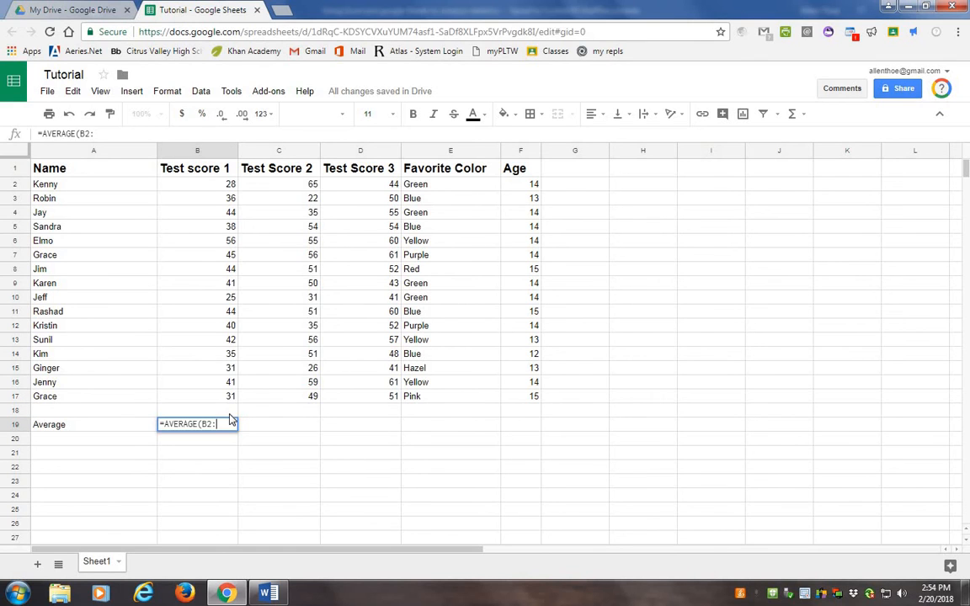
pyautogui.write('B17')
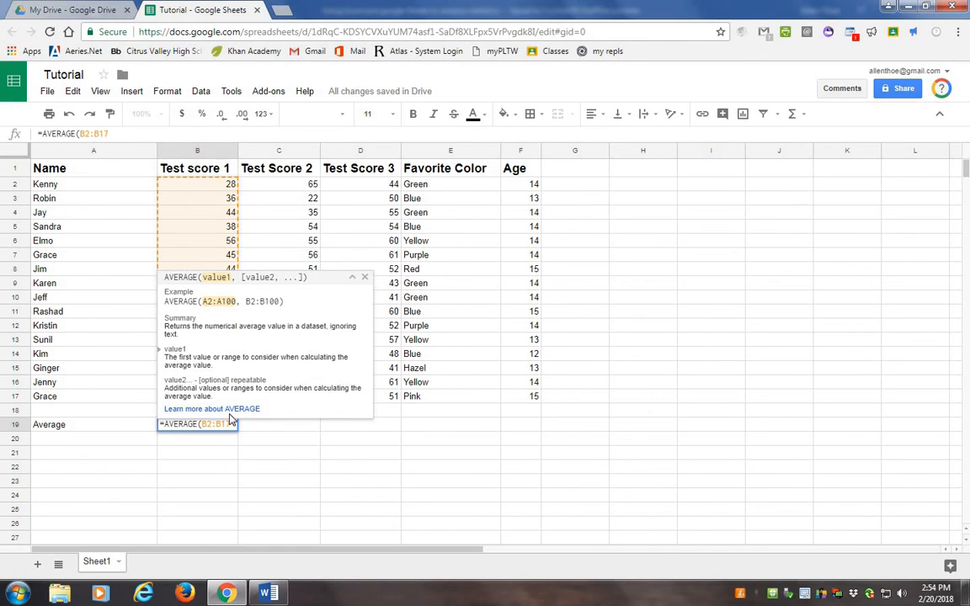
pyautogui.click(365, 278)
pyautogui.write(')')
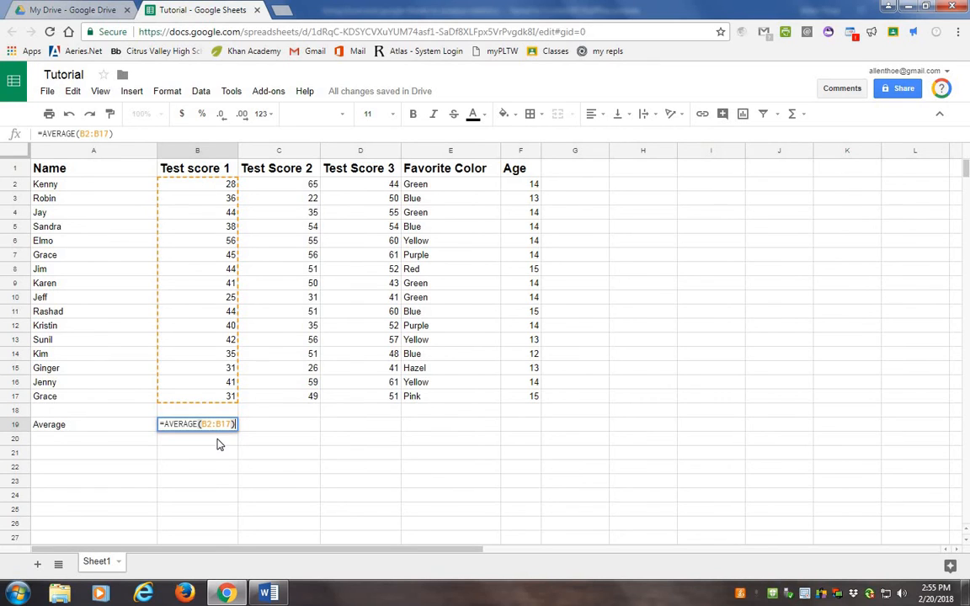
pyautogui.press('Return')
pyautogui.press('Up')
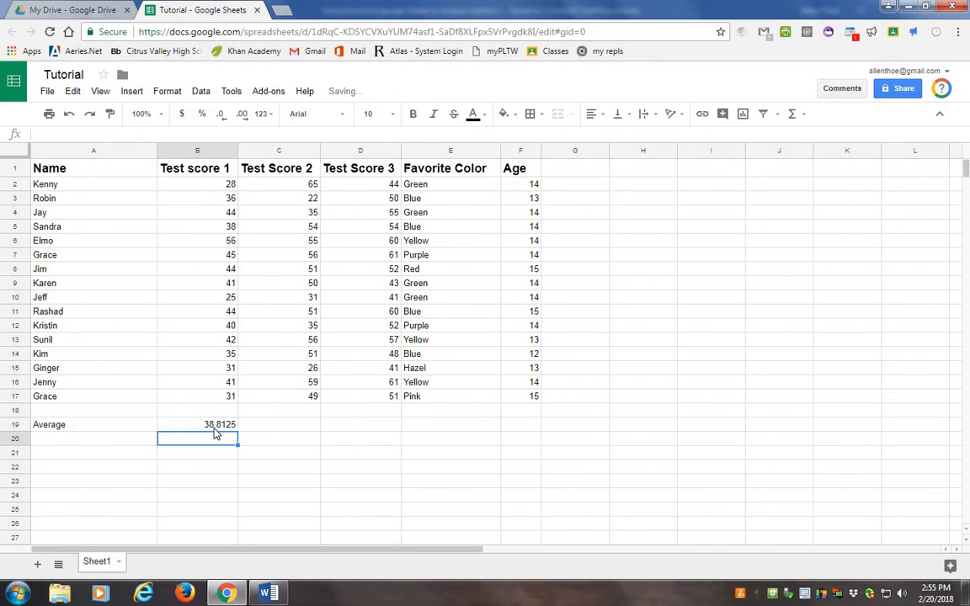
# - Enter the label "Total" in cell A18, directly above the Average label
pyautogui.moveTo(227, 184); pyautogui.dragTo(233, 399)
pyautogui.click(74, 418)
pyautogui.click(75, 414)
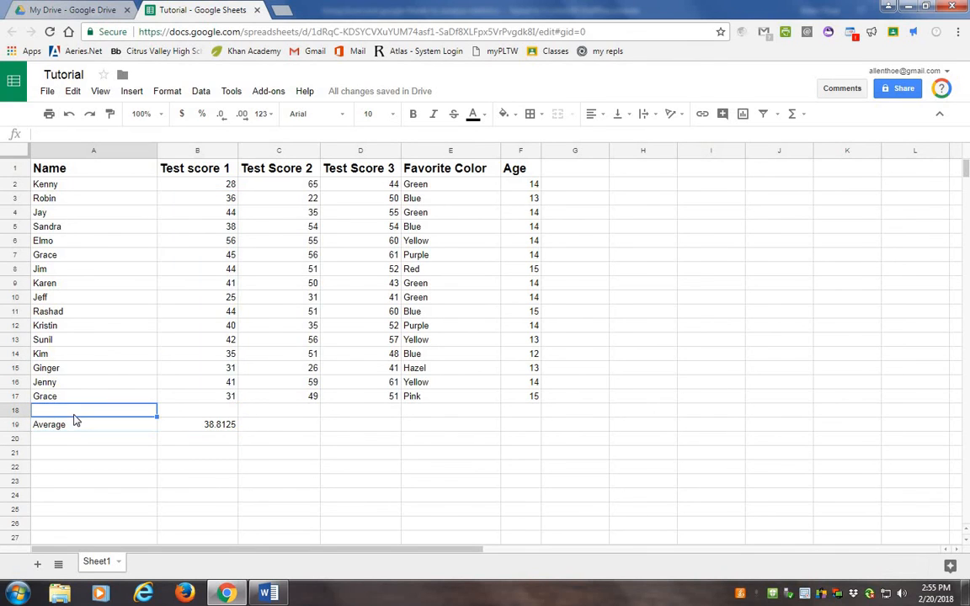
pyautogui.write('T')
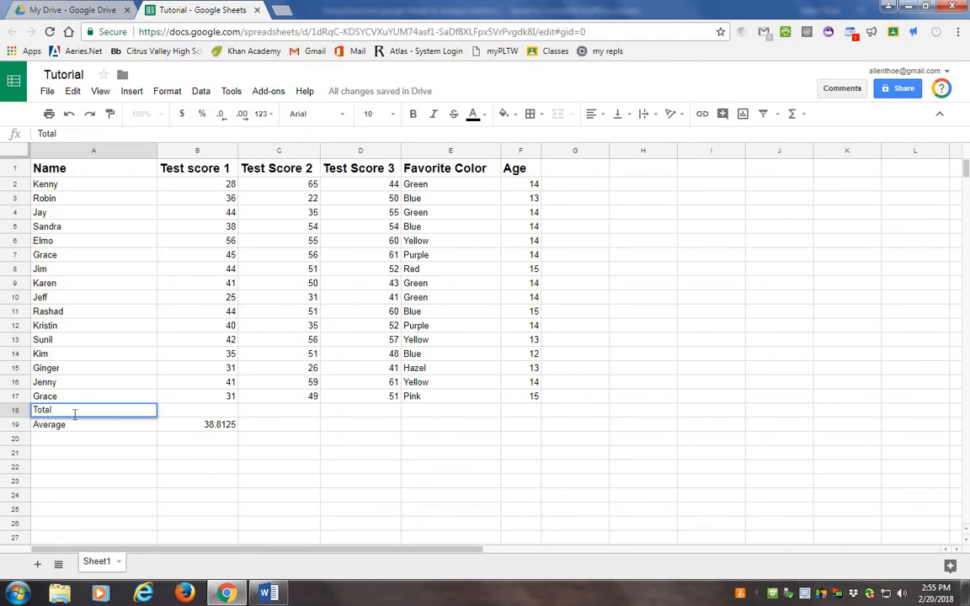
pyautogui.write('otal')
pyautogui.press('Tab')
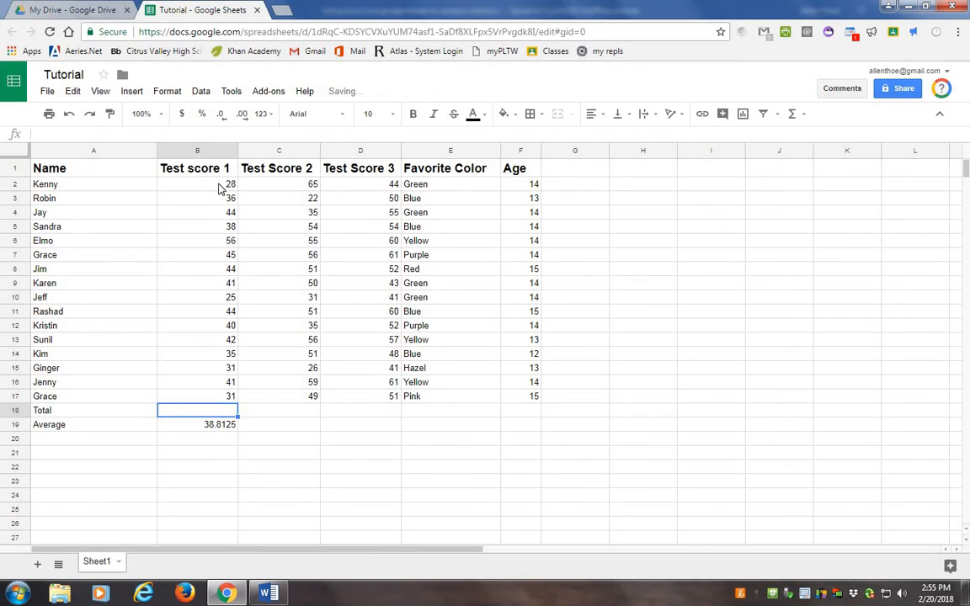
# - Insert the SUM of the Test score 1 values in B2:B17 into the Total row, cell B18
pyautogui.moveTo(198, 180); pyautogui.dragTo(220, 393)
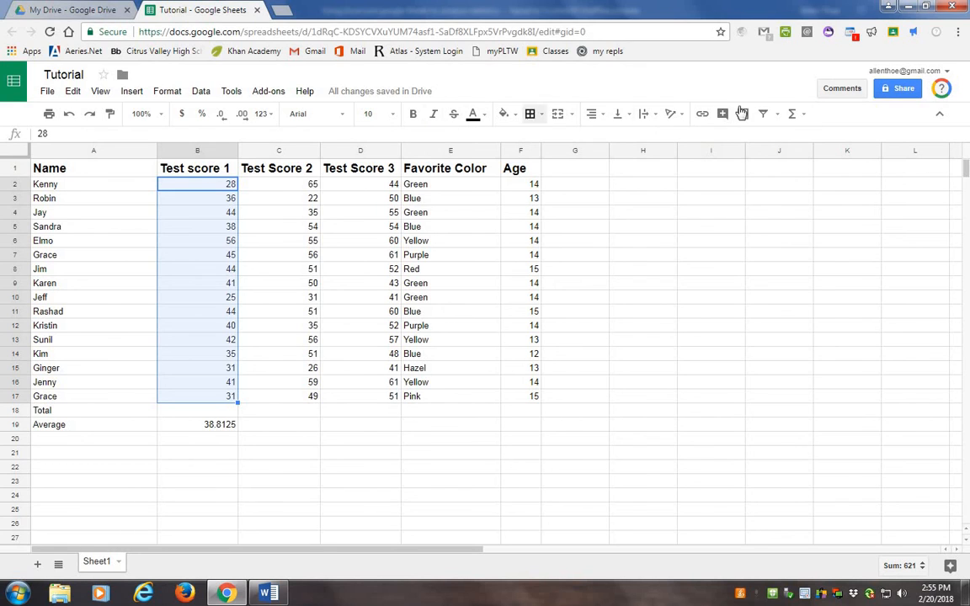
pyautogui.click(800, 116)
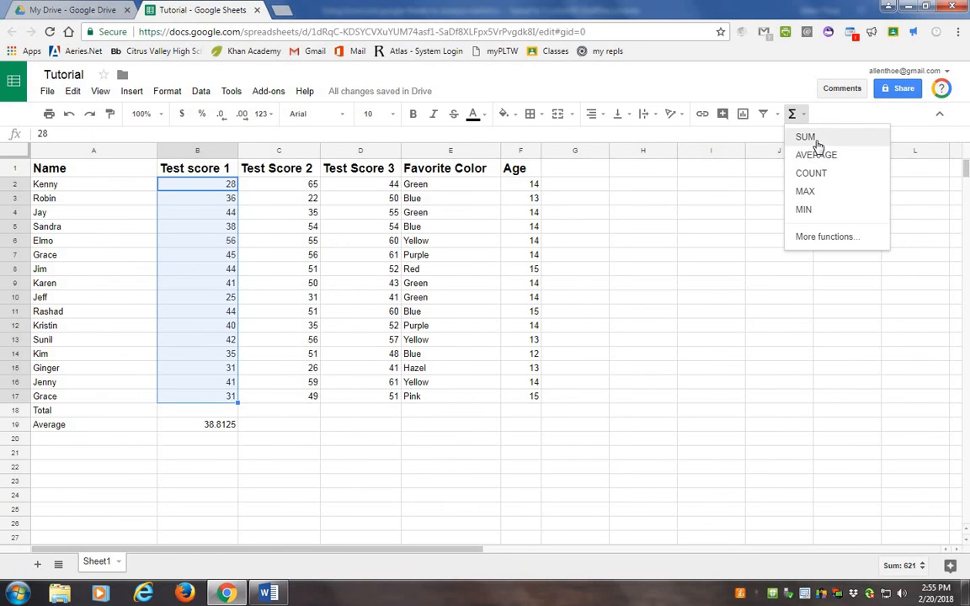
pyautogui.click(815, 140)
pyautogui.press('Return')
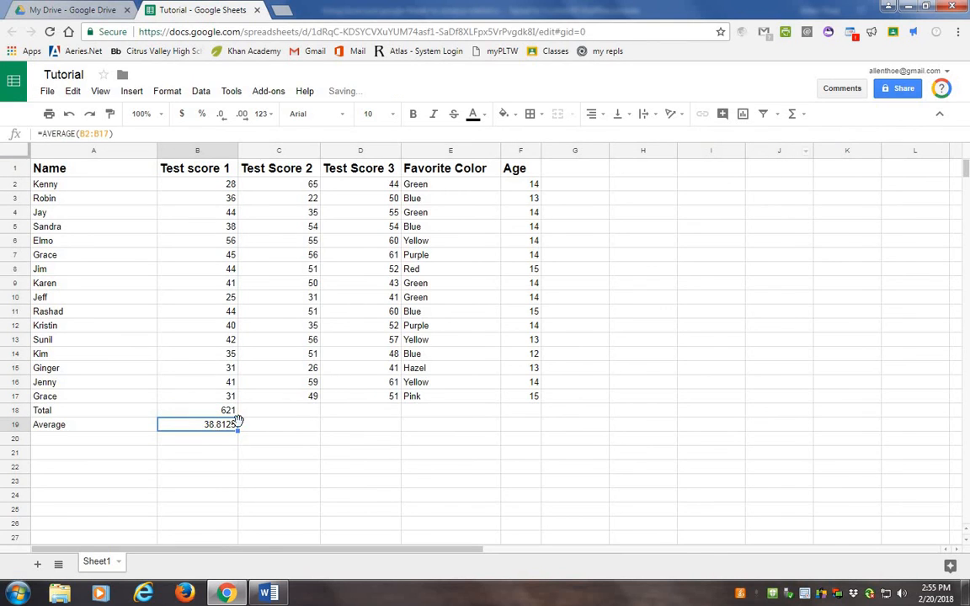
# - Enter the label "Average2" in cell A20, below the Average label
pyautogui.click(44, 412)
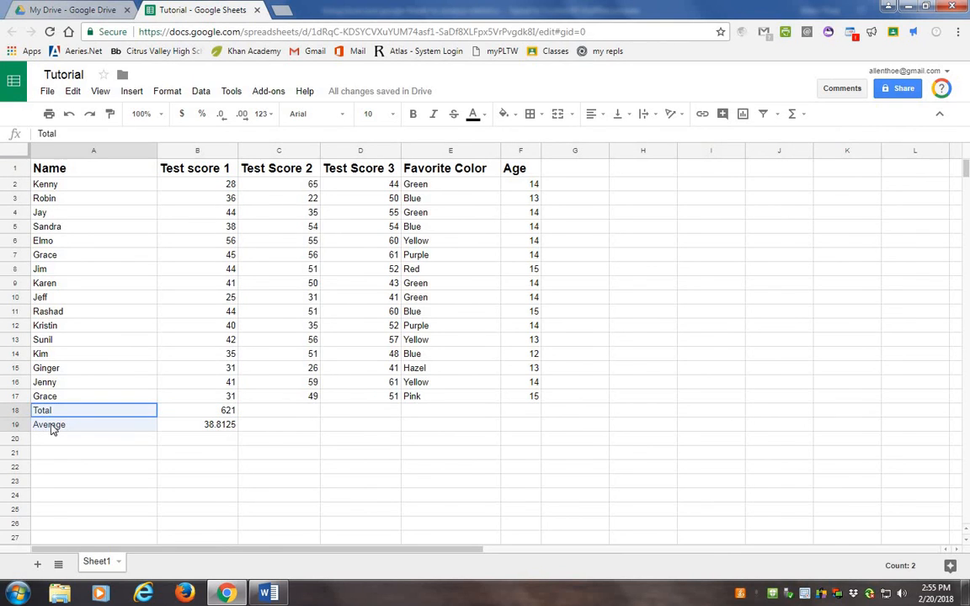
pyautogui.click(56, 442)
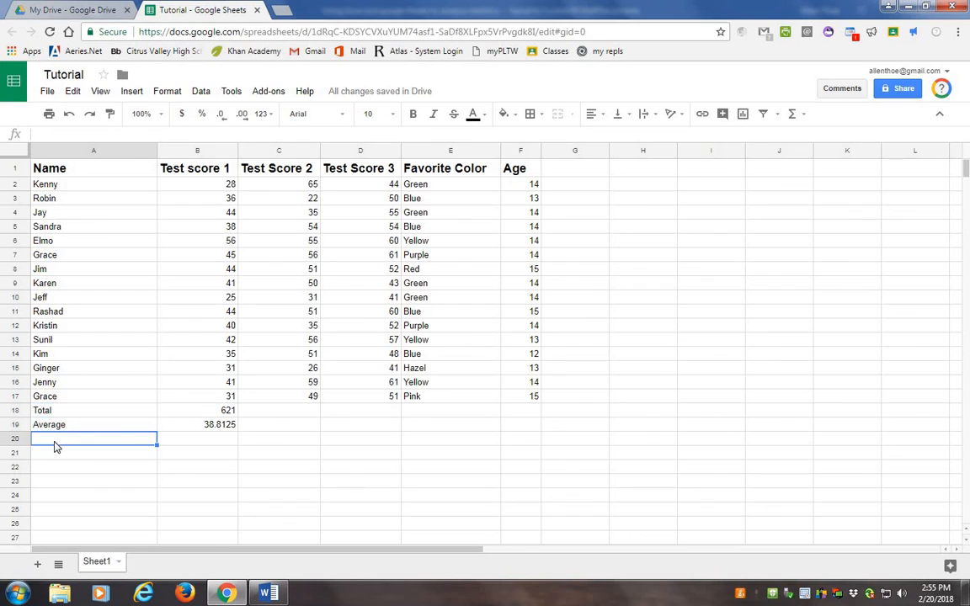
pyautogui.write('Average2')
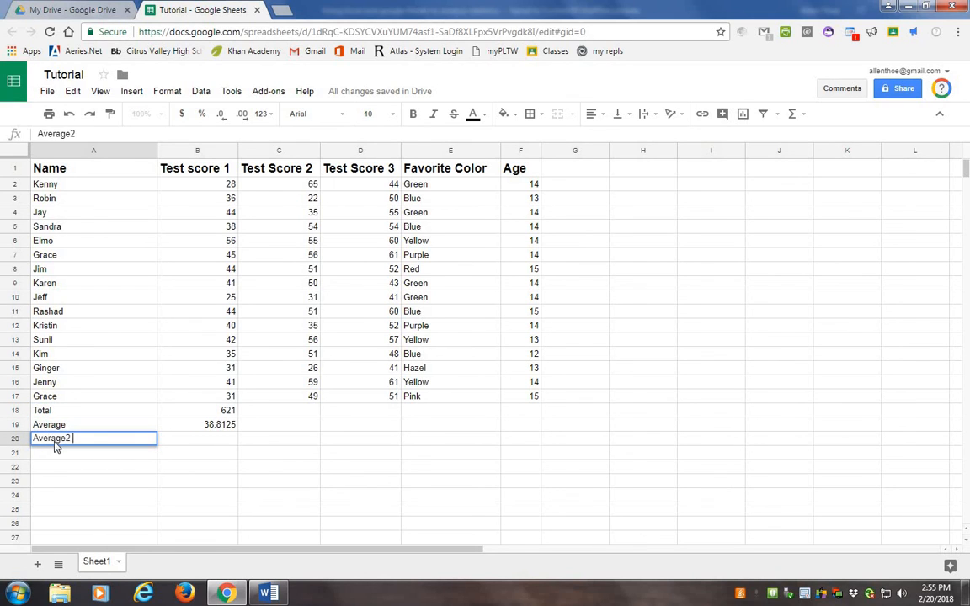
pyautogui.press('Tab')
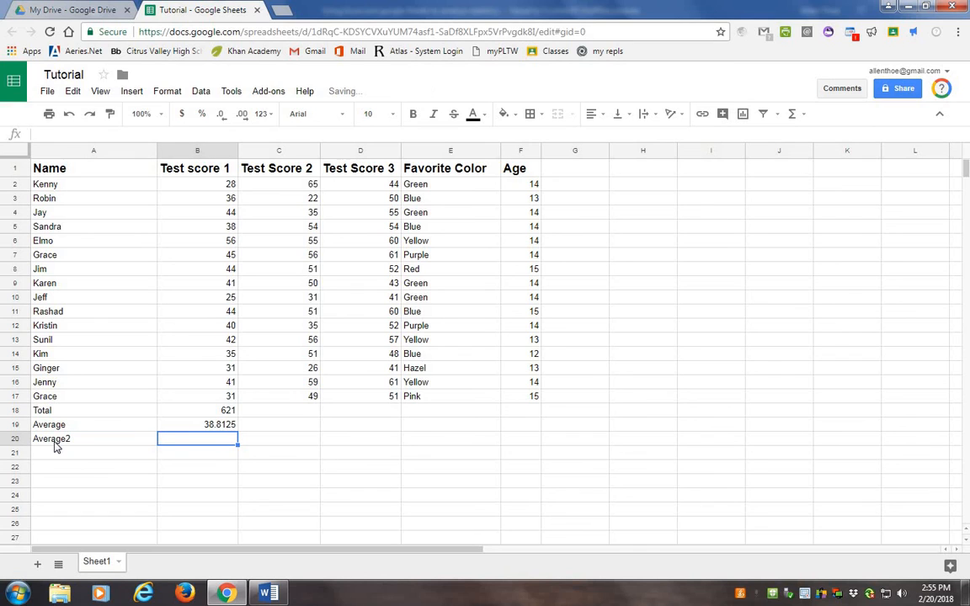
# - Enter the formula =B18/15 in cell B20 to divide the total by a number of scores
pyautogui.write('=')
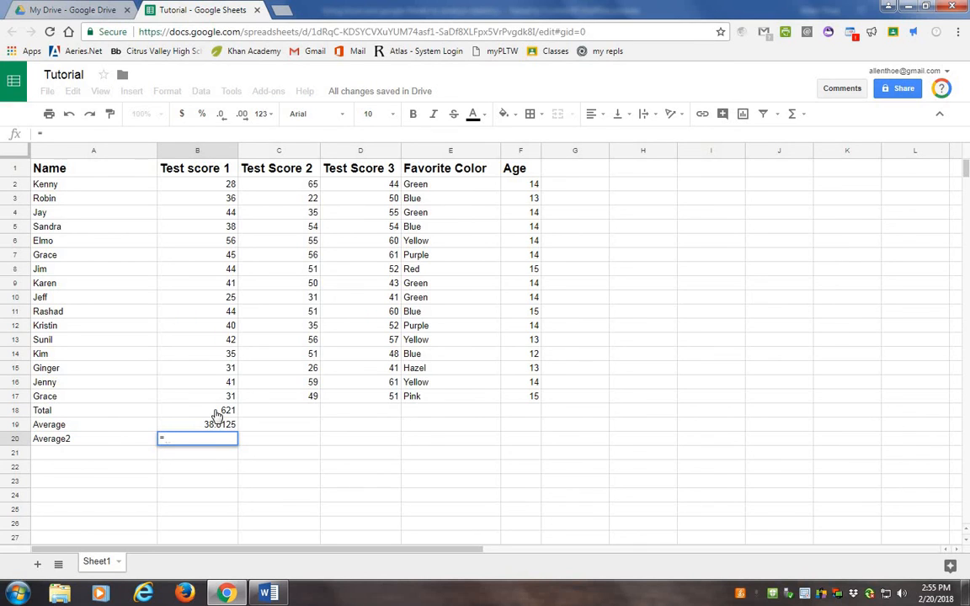
pyautogui.write('B')
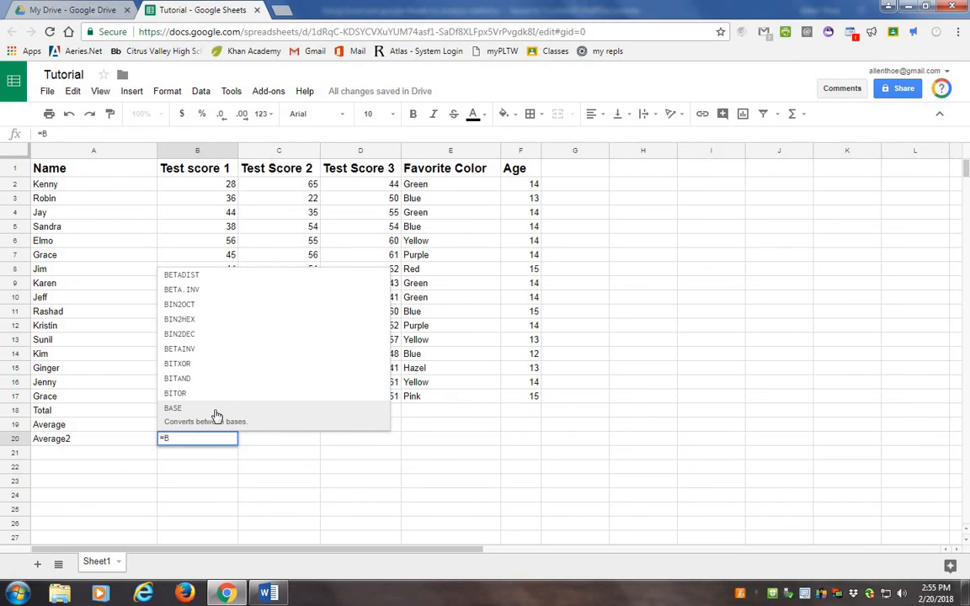
pyautogui.click(216, 412)
pyautogui.write('/')
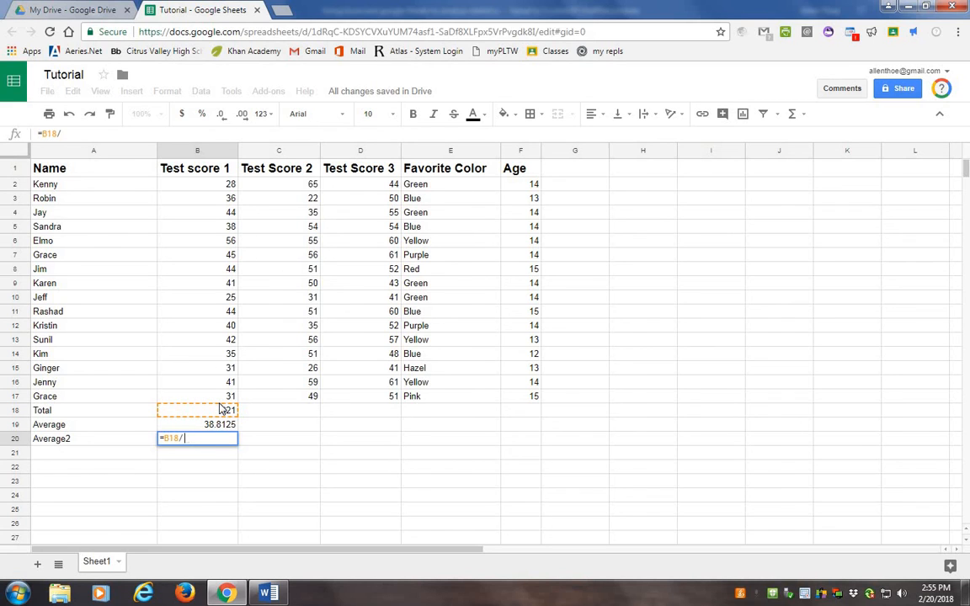
pyautogui.write('15')
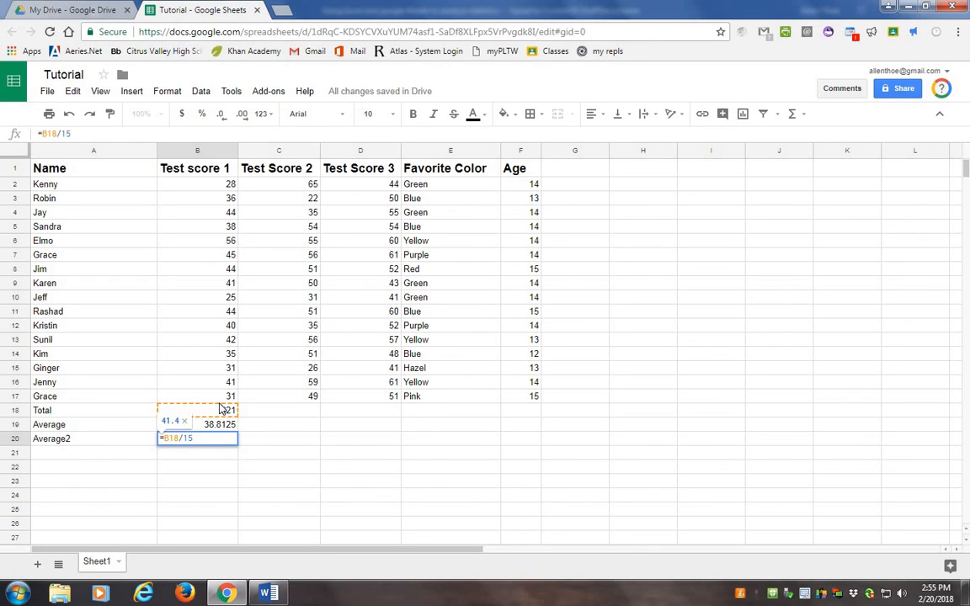
pyautogui.press('Return')
pyautogui.click(223, 437)
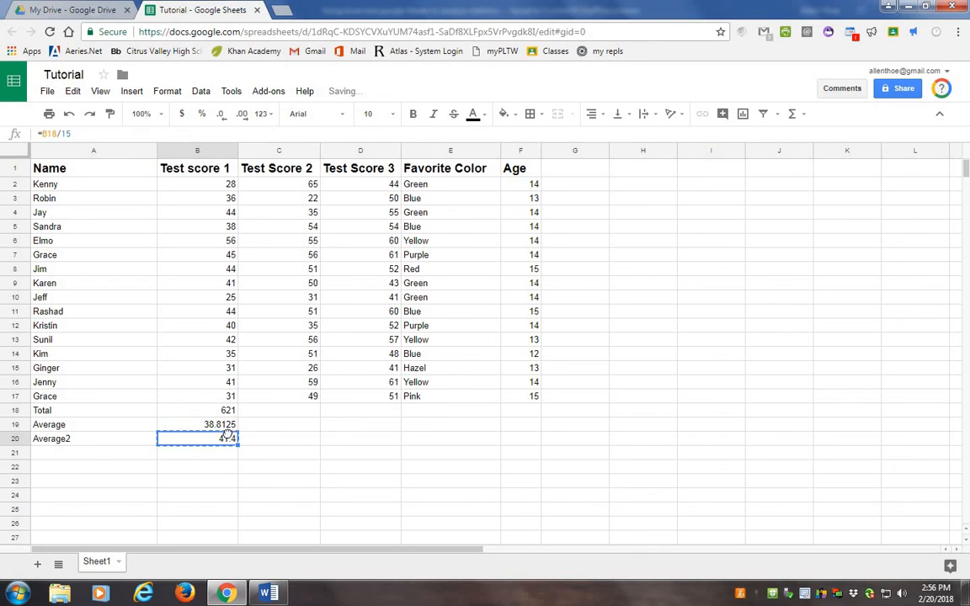
# - Check the Test score 1 entries in B2:B17 and correct the formula in B20 to =B18/16
pyautogui.doubleClick(223, 438)
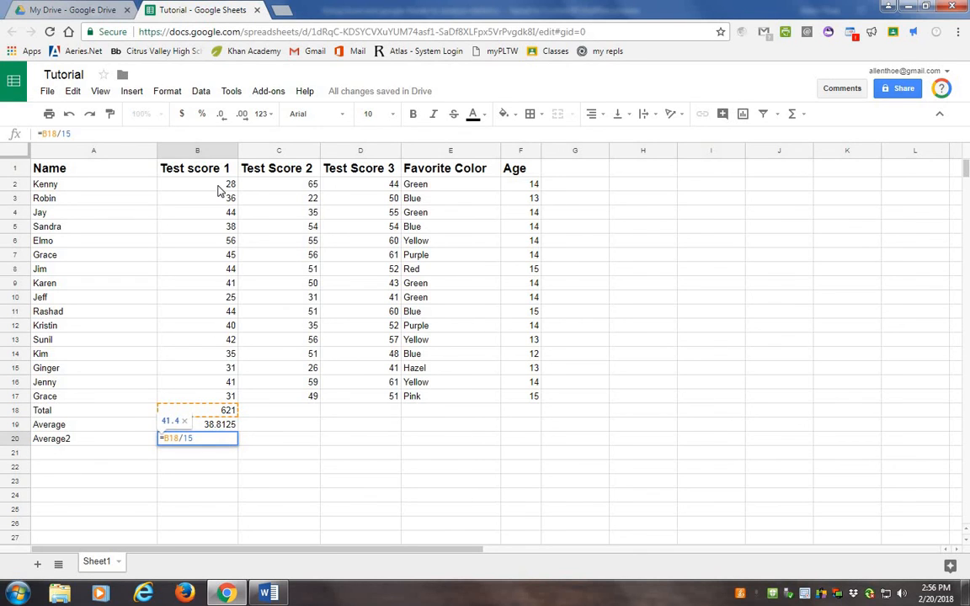
pyautogui.moveTo(195, 186); pyautogui.dragTo(220, 393)
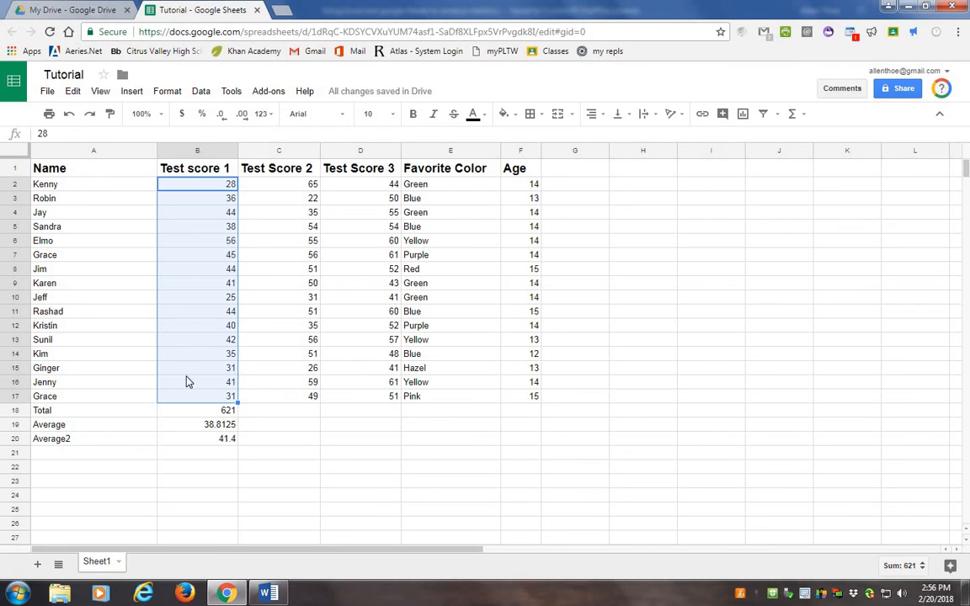
pyautogui.doubleClick(223, 439)
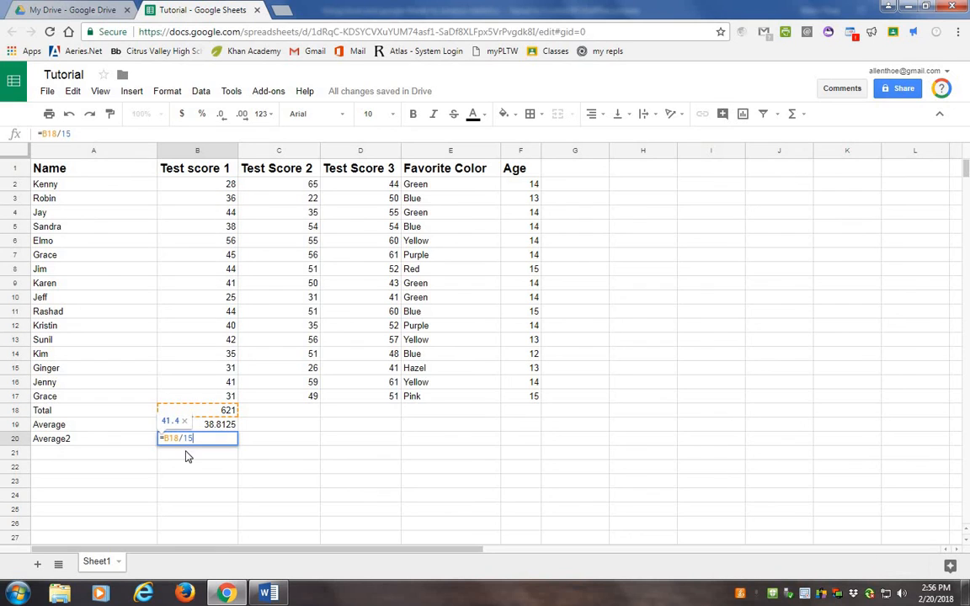
pyautogui.press('BackSpace')
pyautogui.write('6')
pyautogui.press('Return')
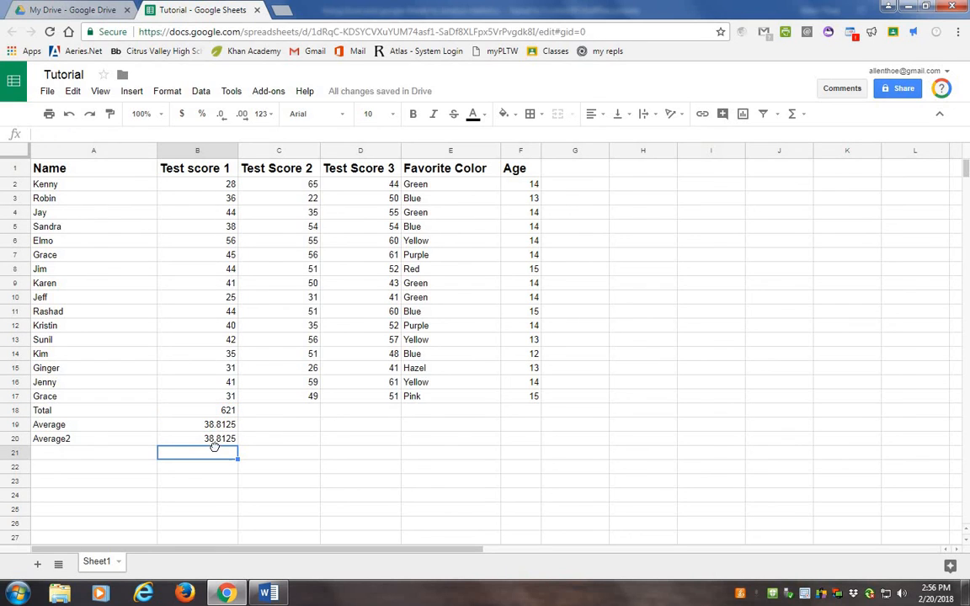
# - Reopen the Average2 formula in cell B20 to examine its division operator
pyautogui.press('Up')
pyautogui.press('Return')
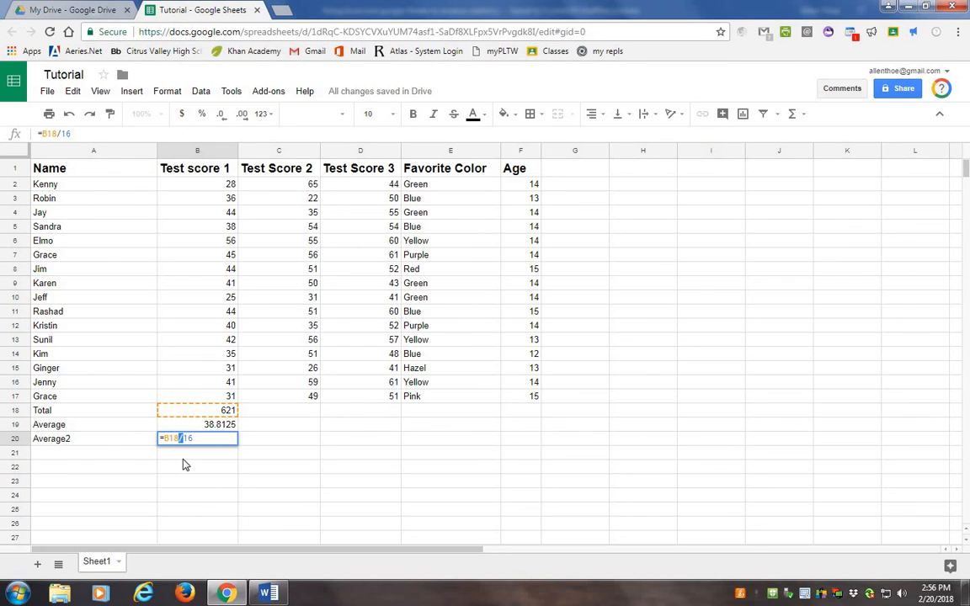
pyautogui.click(183, 458)
pyautogui.click(196, 469)
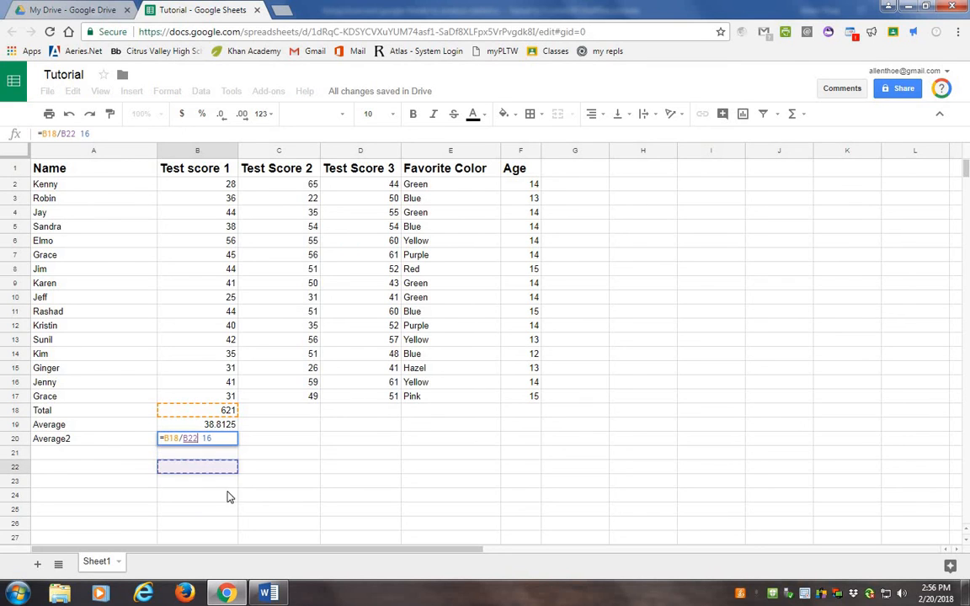
pyautogui.click(353, 413)
pyautogui.click(291, 409)
pyautogui.click(291, 368)
pyautogui.click(306, 482)
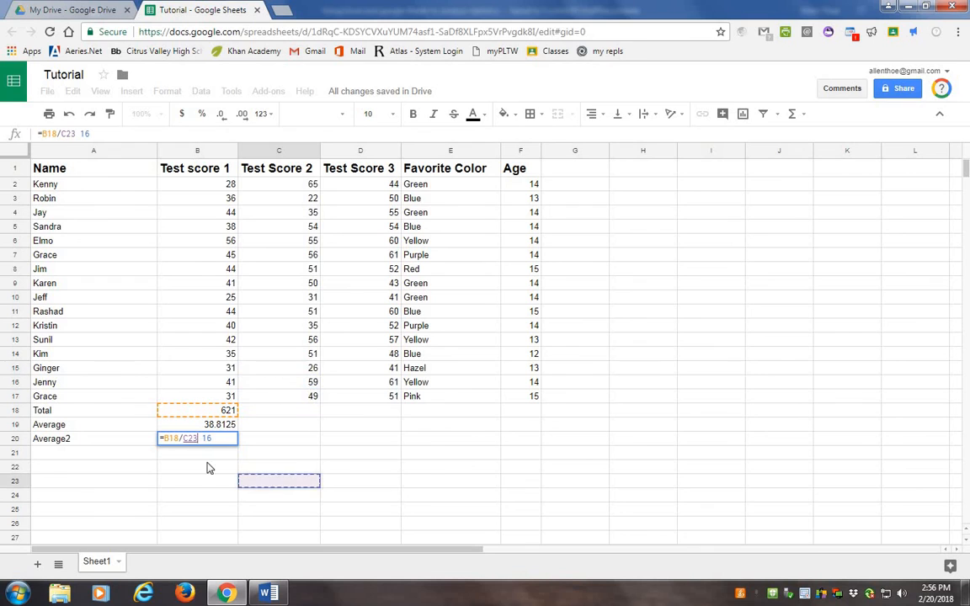
pyautogui.click(65, 414)
pyautogui.moveTo(67, 432); pyautogui.dragTo(194, 439)
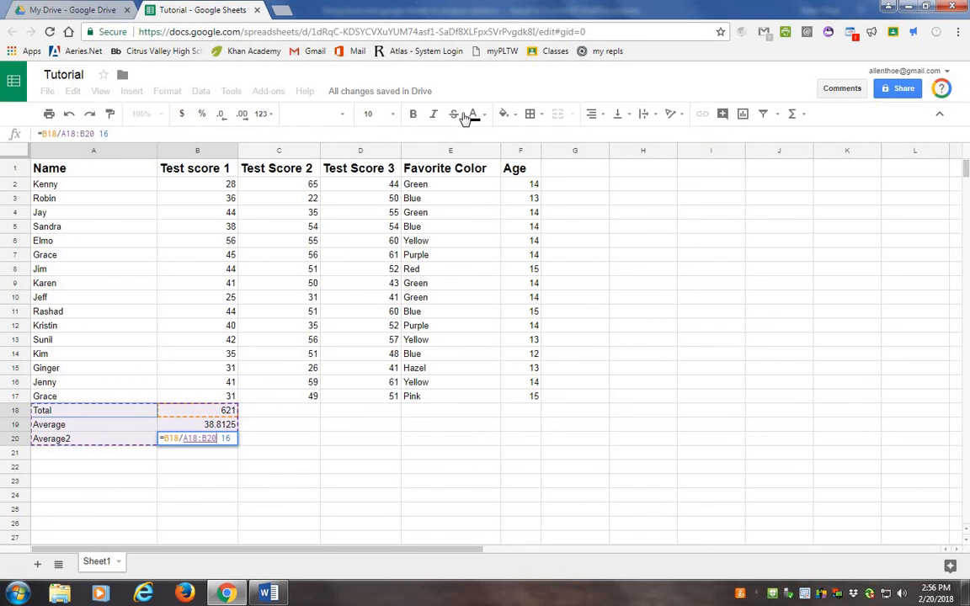
pyautogui.click(532, 115)
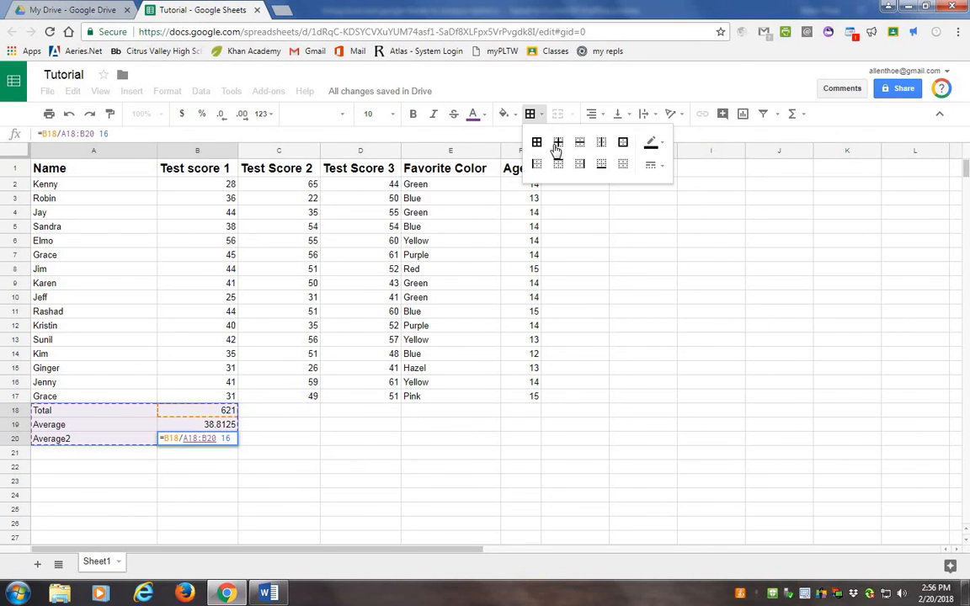
pyautogui.click(493, 342)
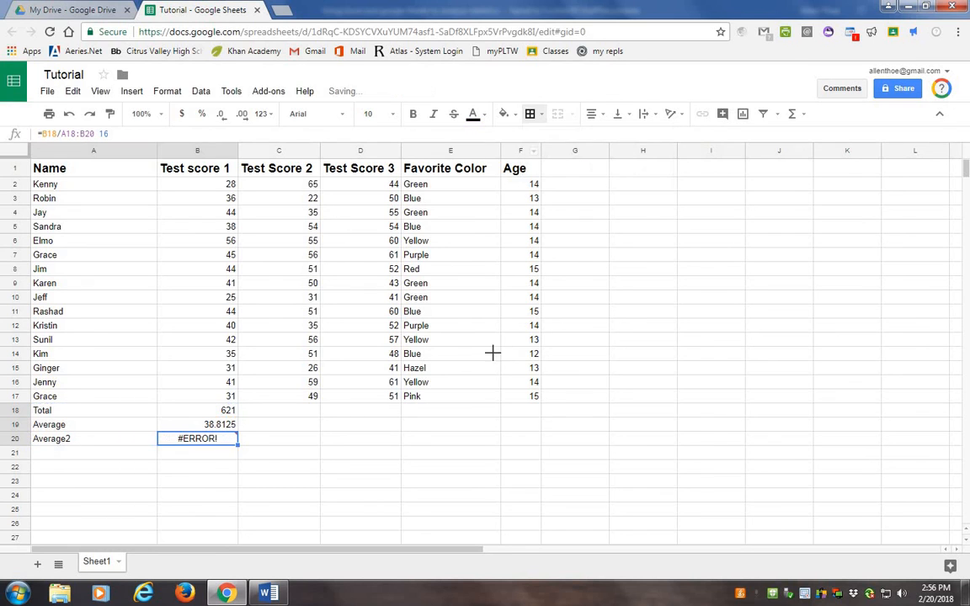
pyautogui.click(71, 115)
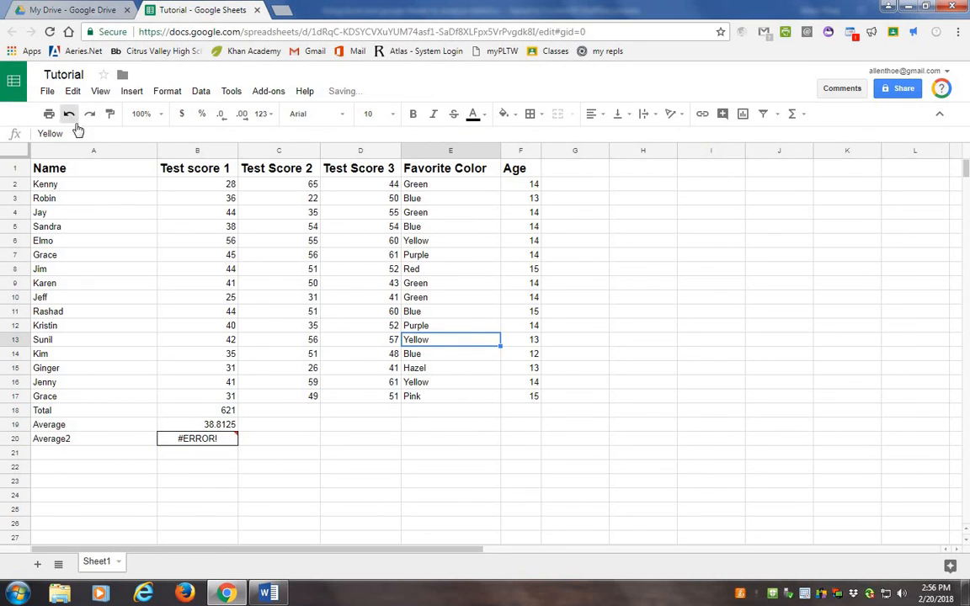
pyautogui.click(69, 114)
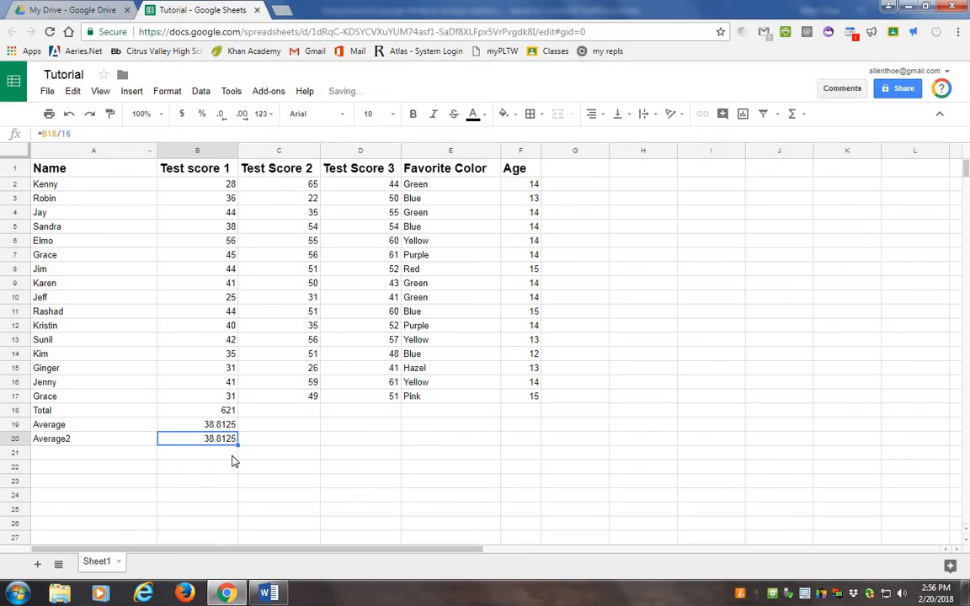
# - Delete the Average2 label and its formula from cells A20:B20
pyautogui.click(229, 456)
pyautogui.moveTo(71, 414); pyautogui.dragTo(244, 443)
pyautogui.press('Delete')
pyautogui.click(204, 468)
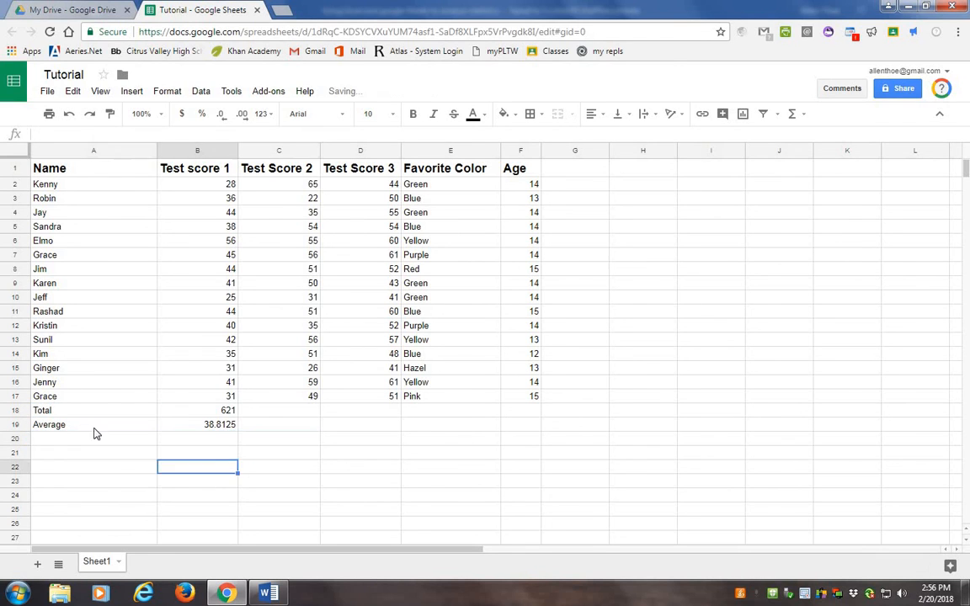
# - Bold the Total and Average labels in A18:A19 and add a bottom border beneath the last student row, A17:F17
pyautogui.moveTo(67, 424); pyautogui.dragTo(507, 391)
pyautogui.click(412, 114)
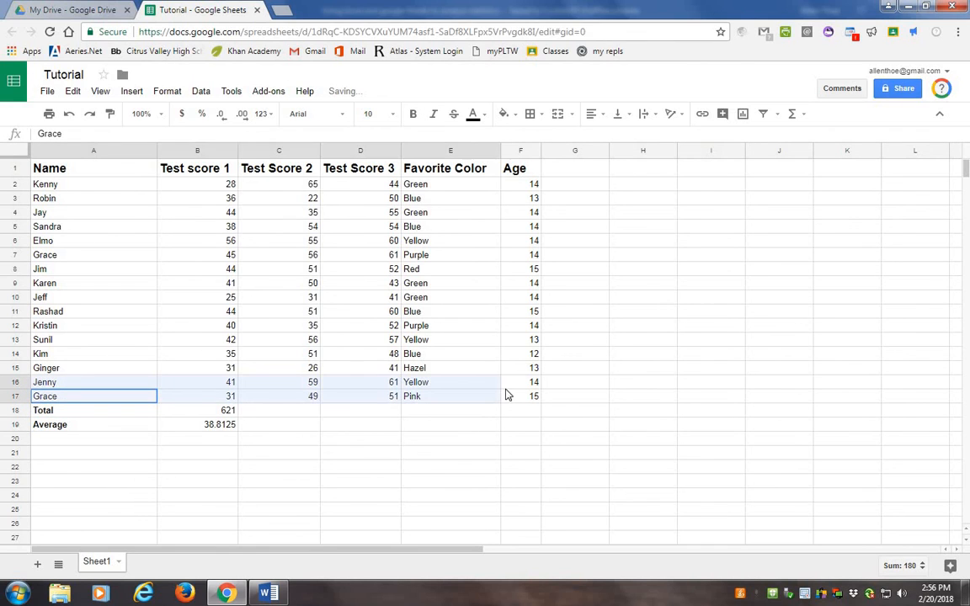
pyautogui.moveTo(64, 396); pyautogui.dragTo(522, 398)
pyautogui.click(532, 113)
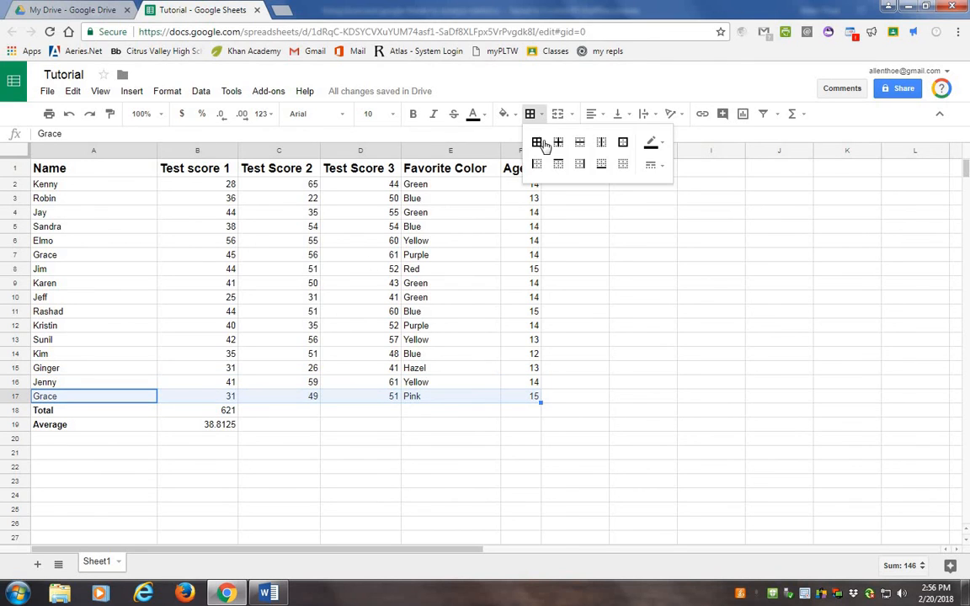
pyautogui.click(357, 443)
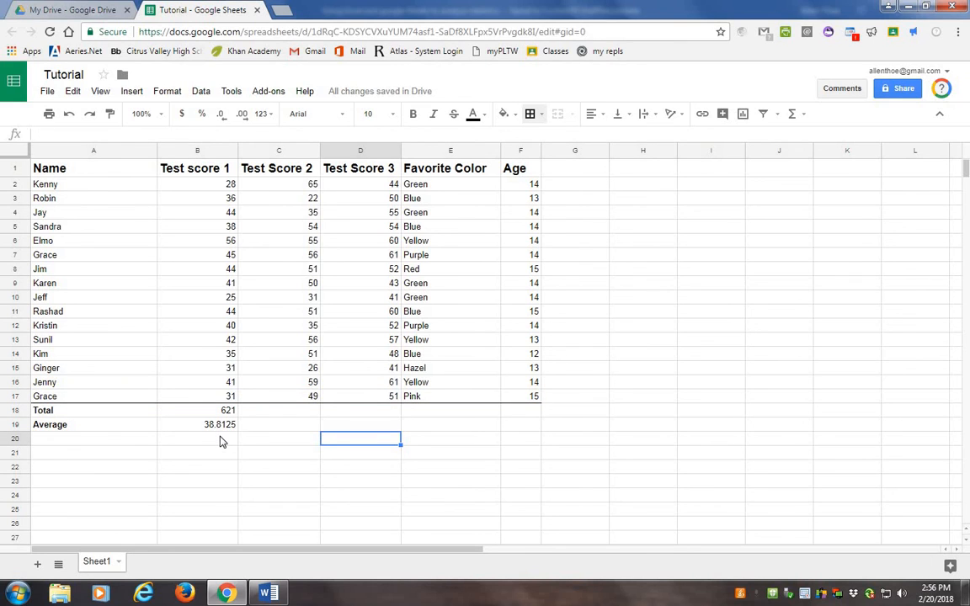
pyautogui.click(362, 383)
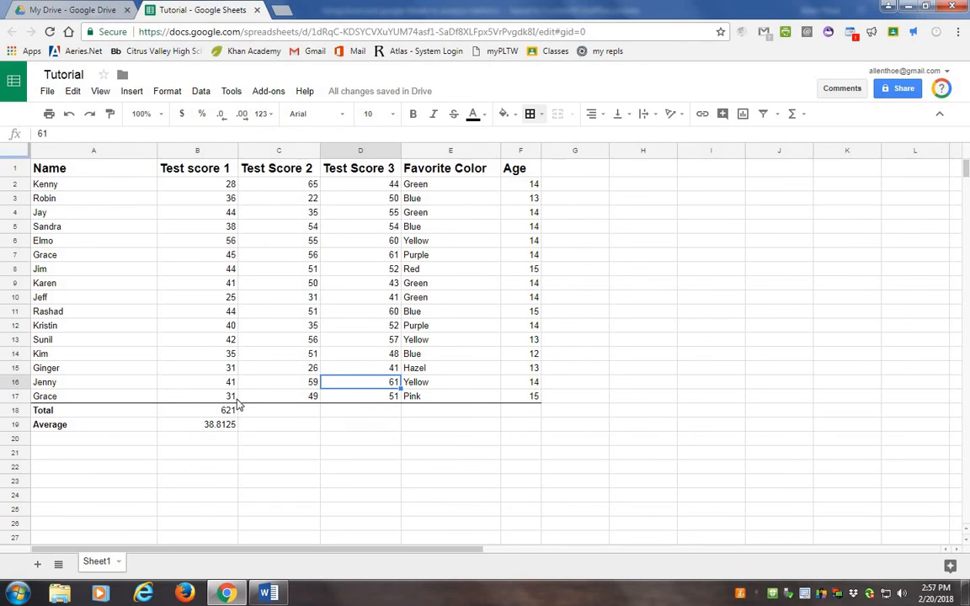